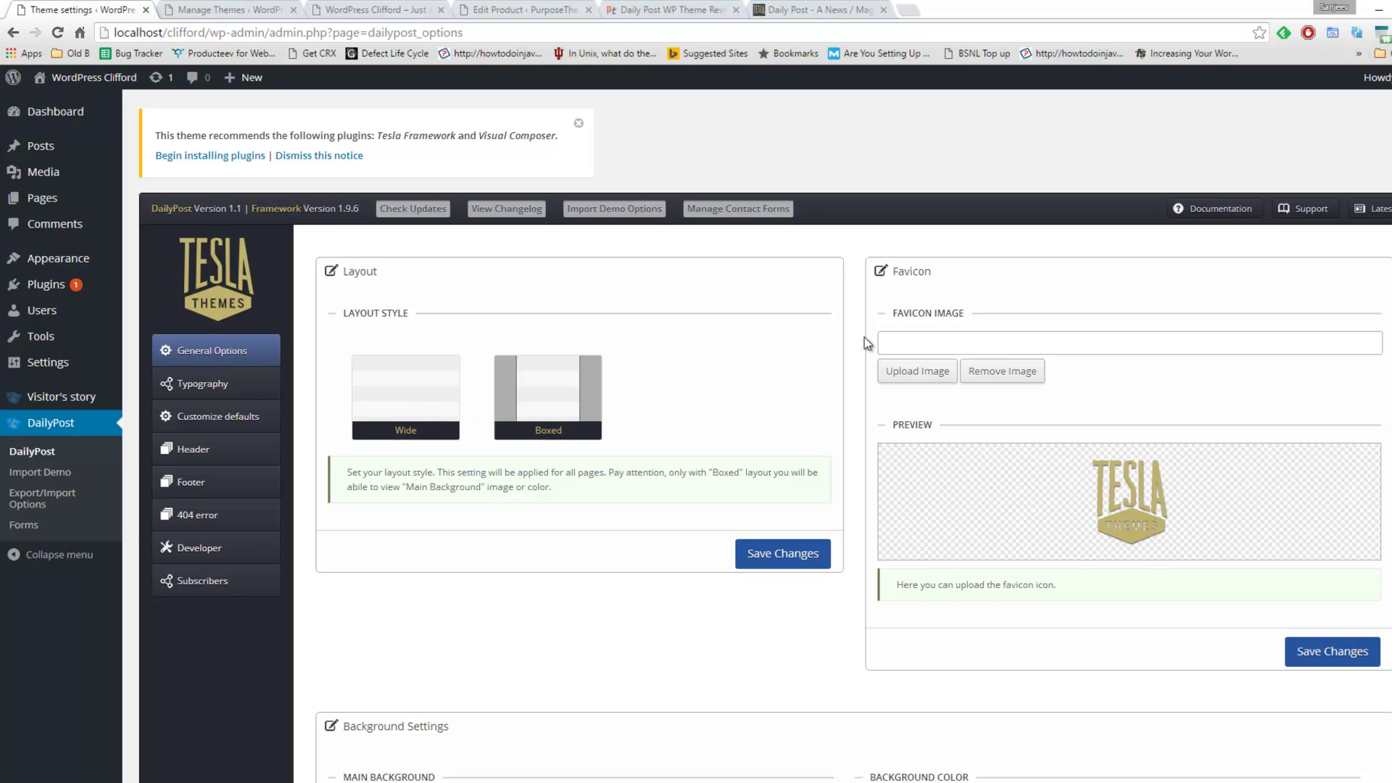
Review the layout, favicon, background and page settings in the theme's general options.
scroll(864, 337, "down", 1)
scroll(938, 312, "down", 3)
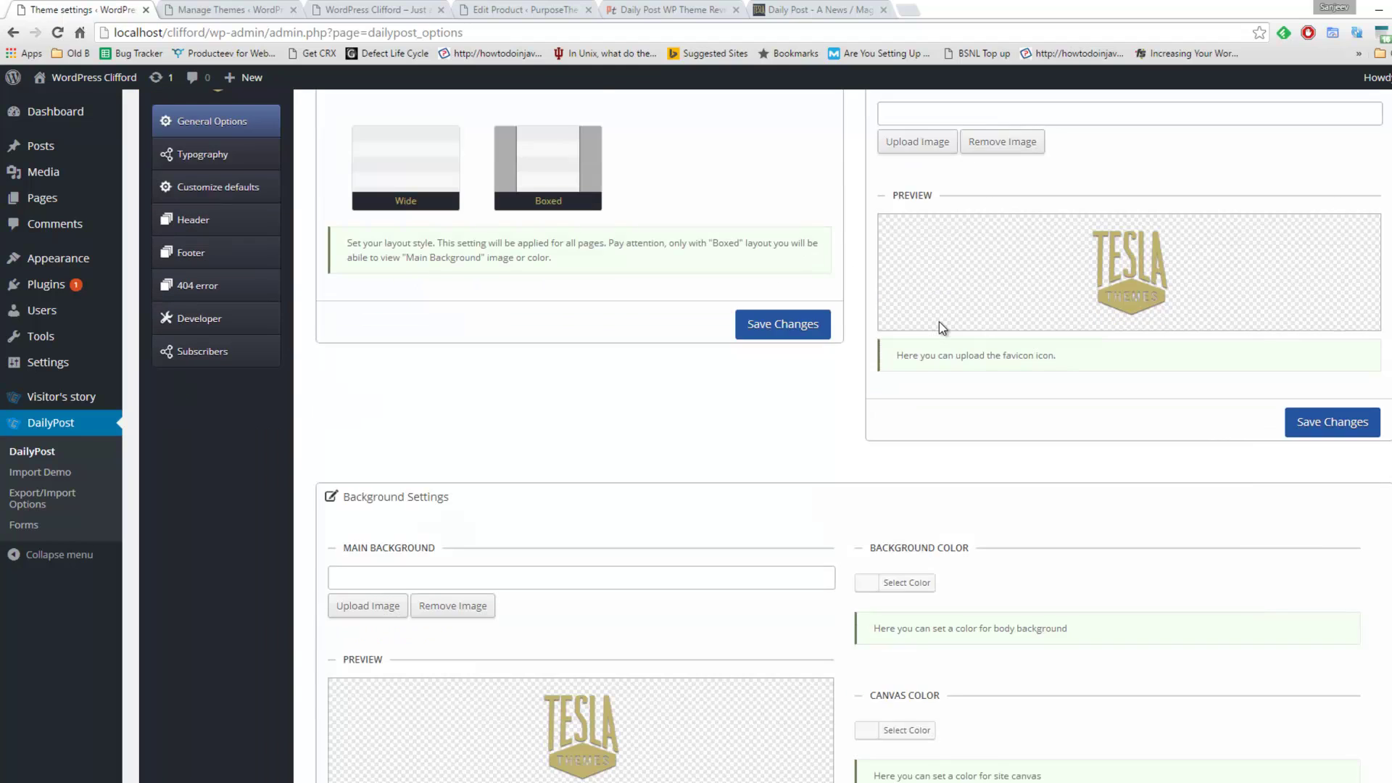
scroll(580, 484, "down", 1)
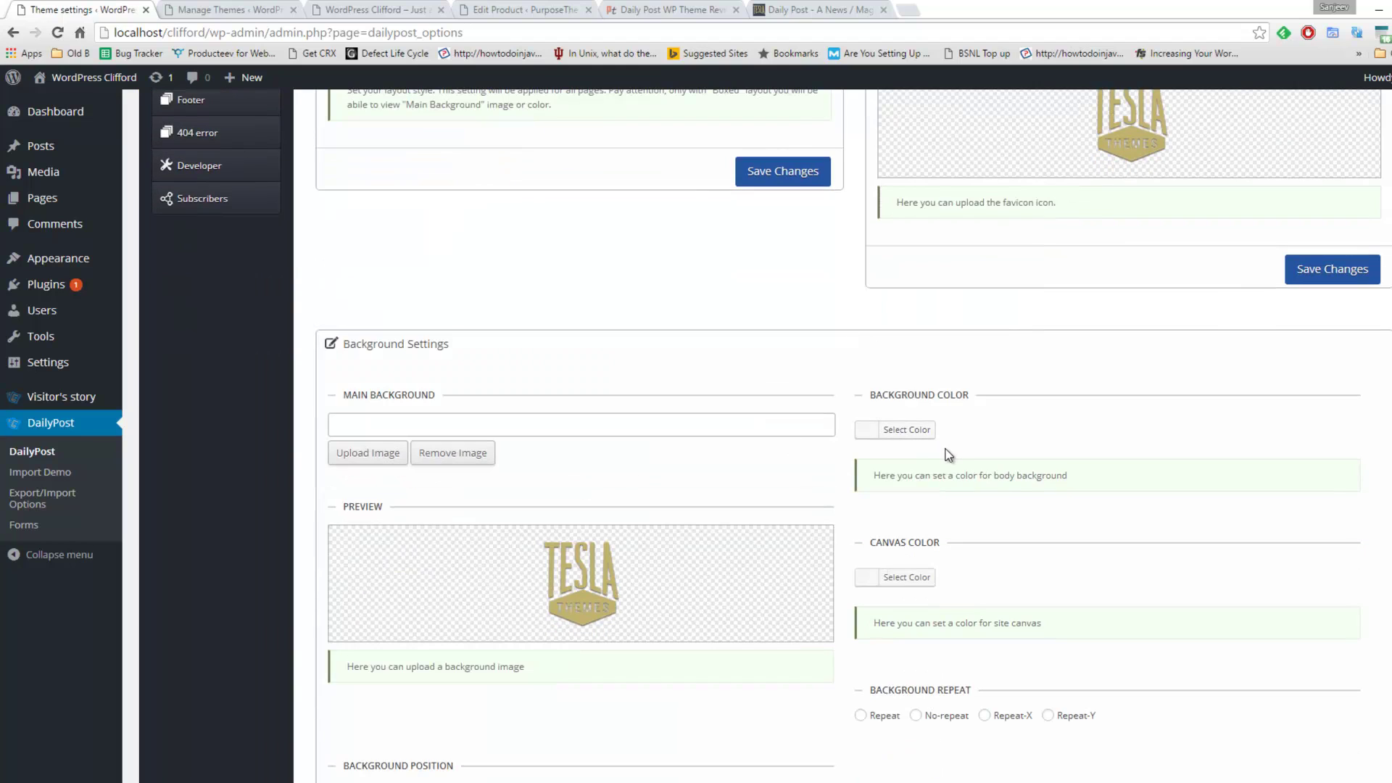
scroll(1020, 484, "down", 4)
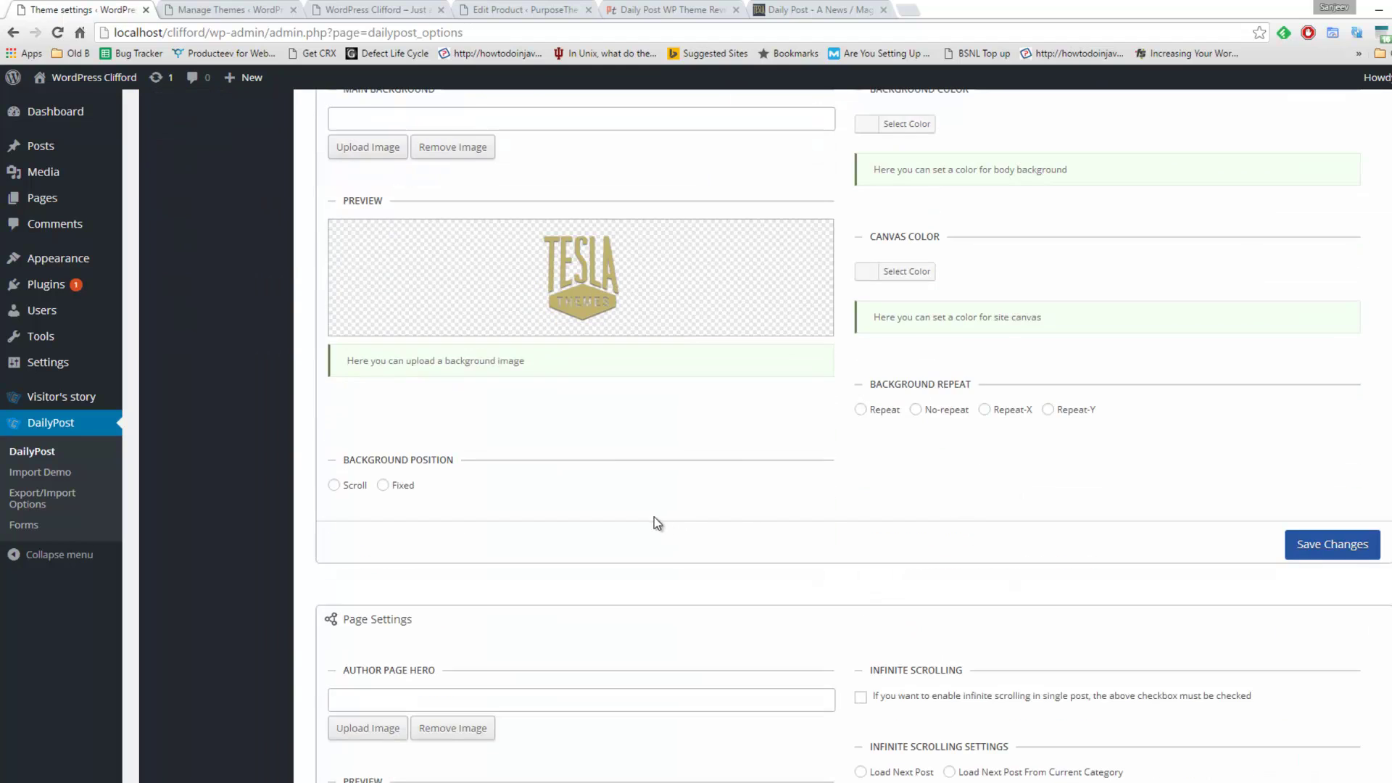
scroll(661, 518, "down", 2)
scroll(660, 519, "down", 5)
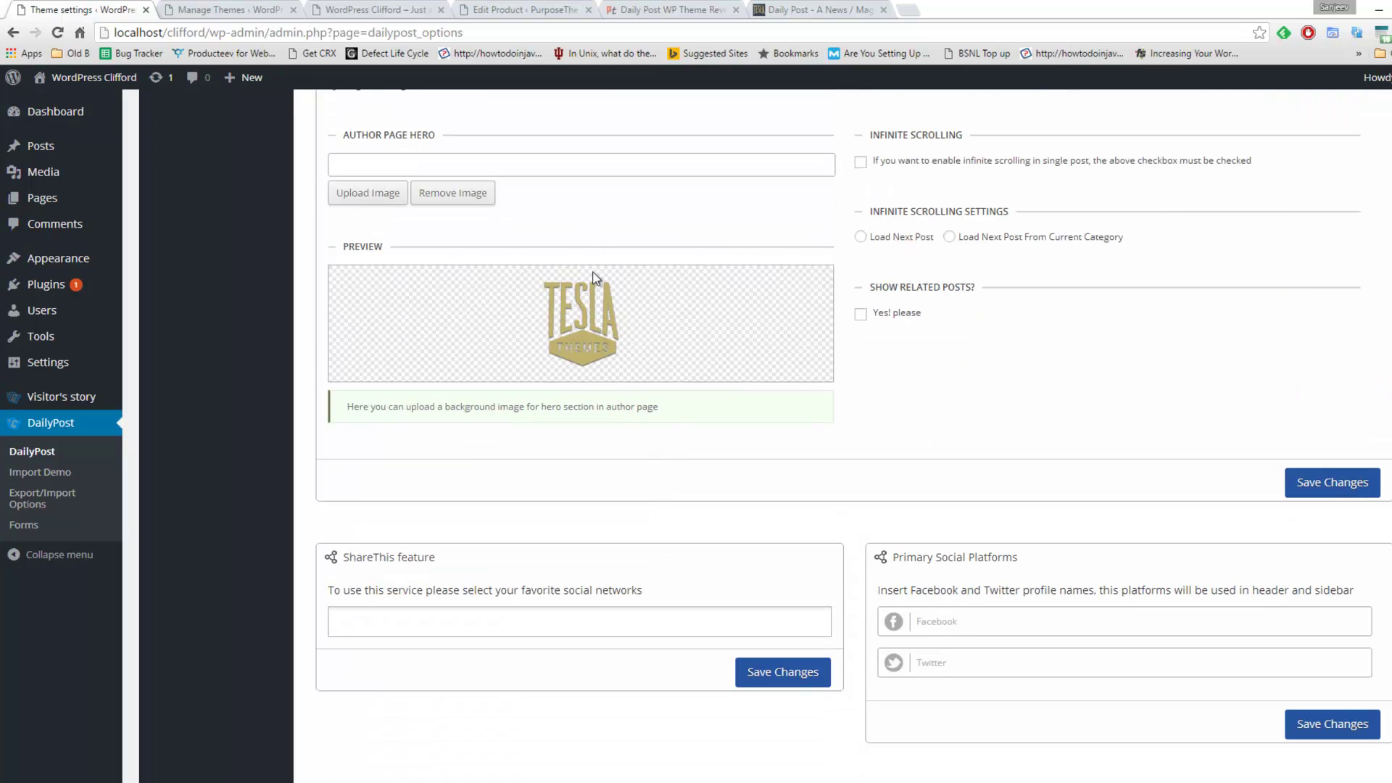
scroll(638, 316, "down", 2)
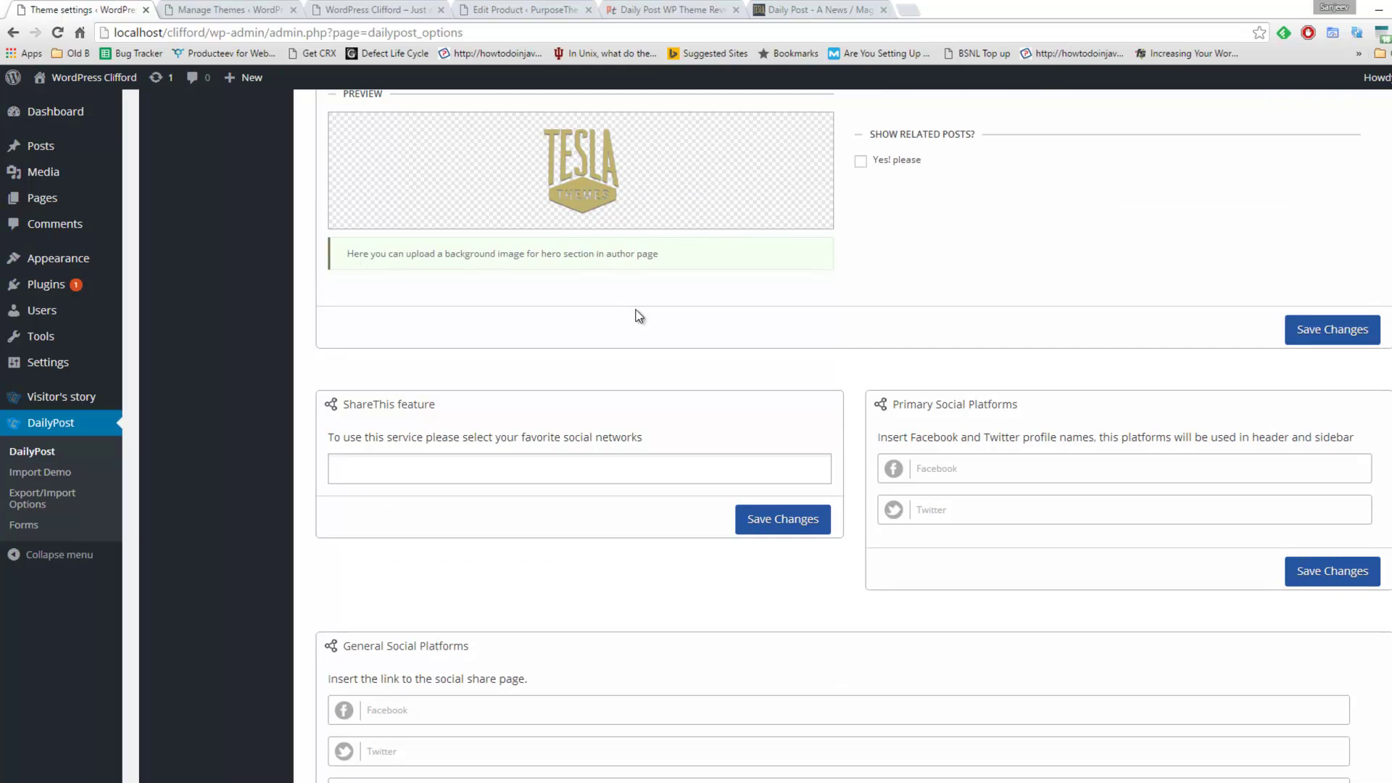
View the social networks offered for the ShareThis feature and review the primary and general social platform fields.
left_click(386, 469)
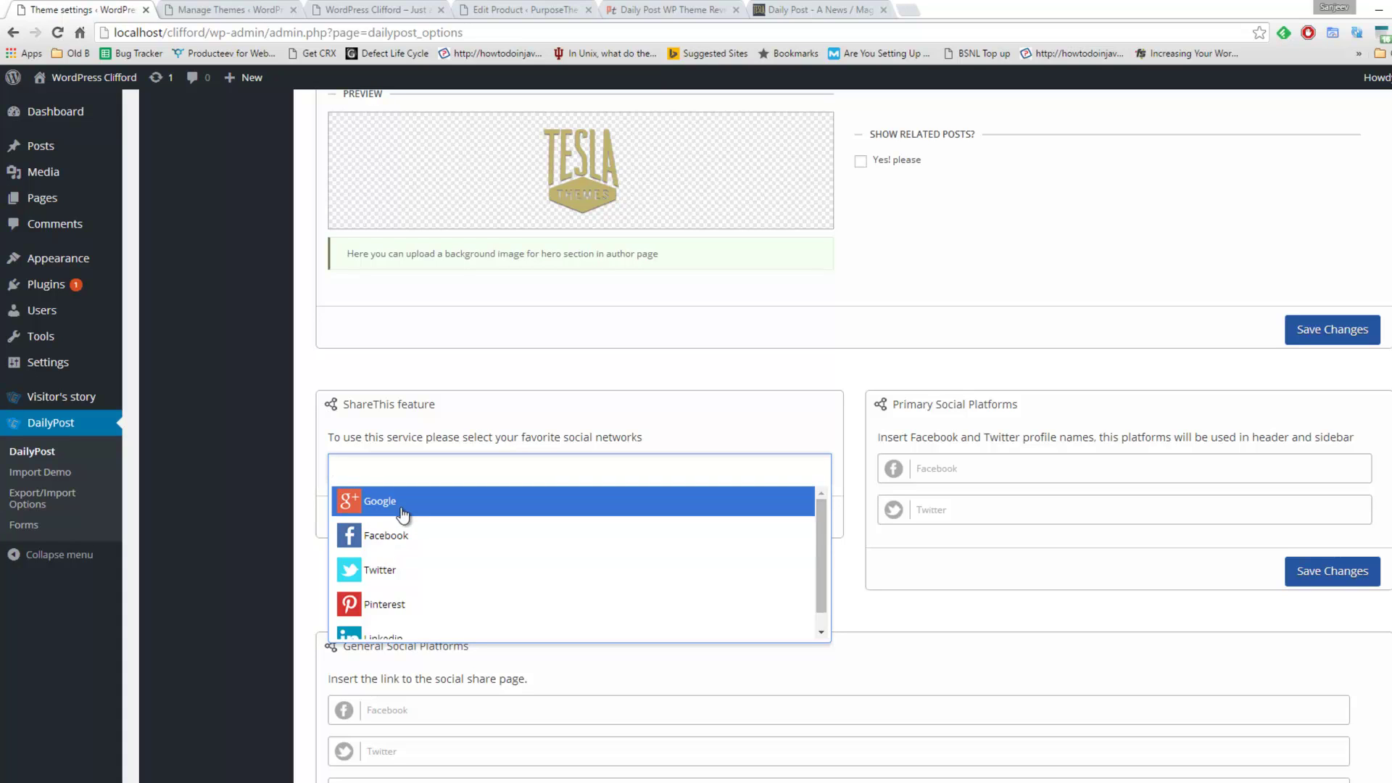
left_click(325, 556)
scroll(325, 556, "down", 1)
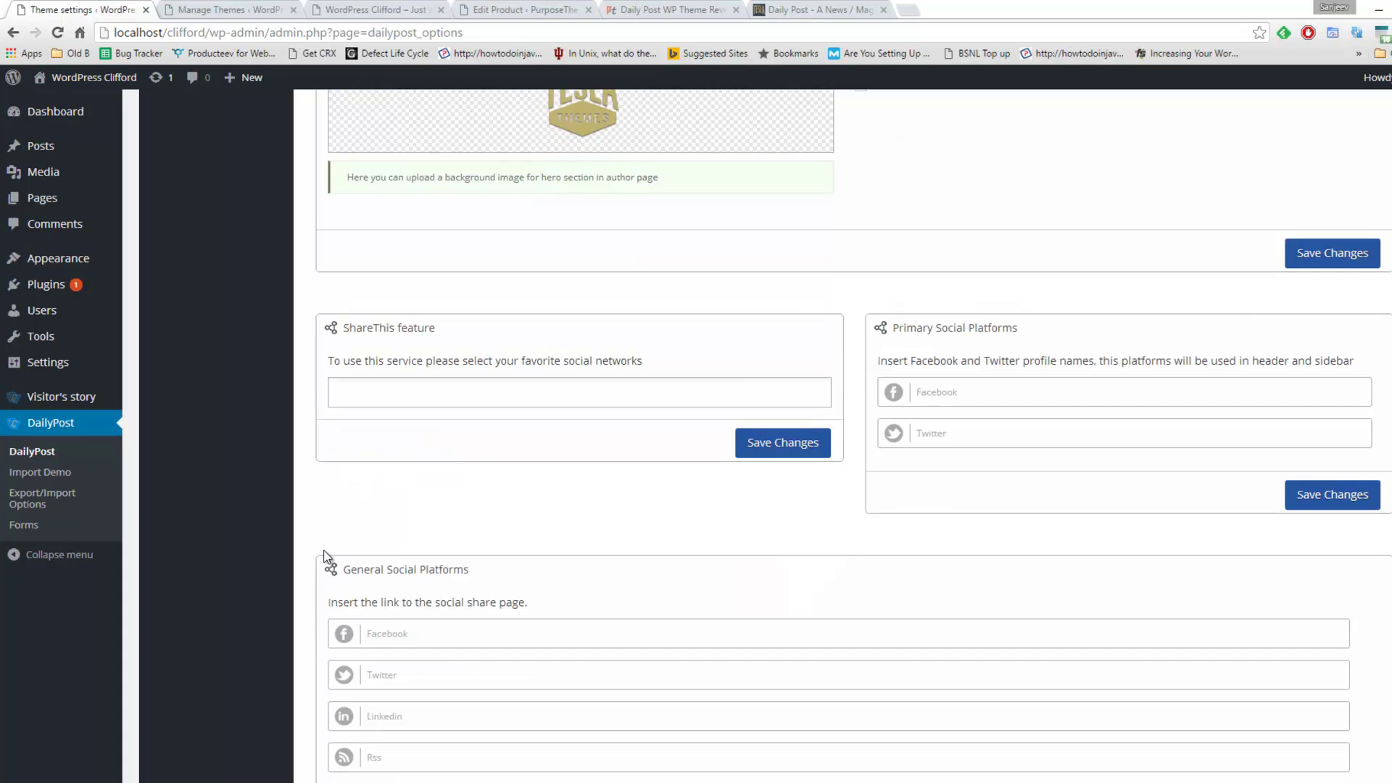
scroll(325, 556, "down", 3)
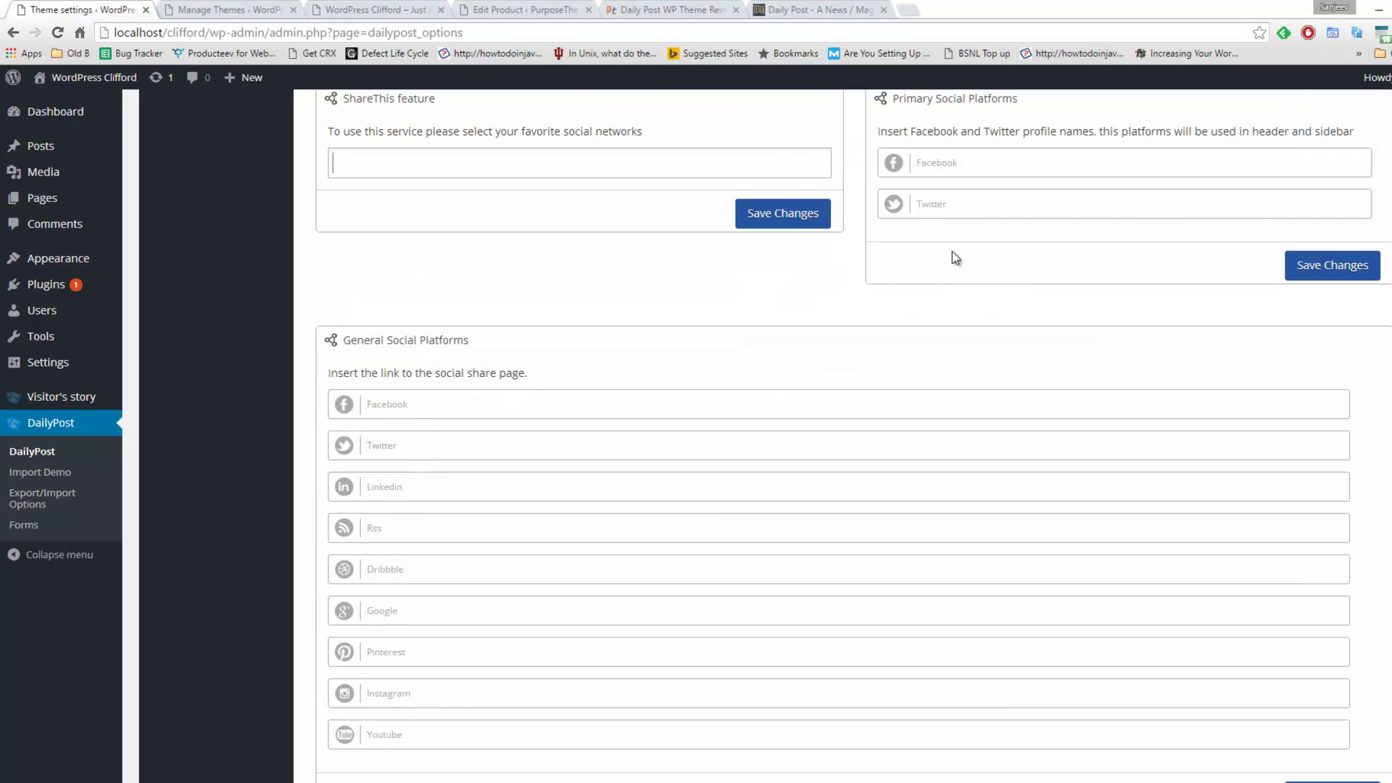
scroll(1140, 314, "up", 3)
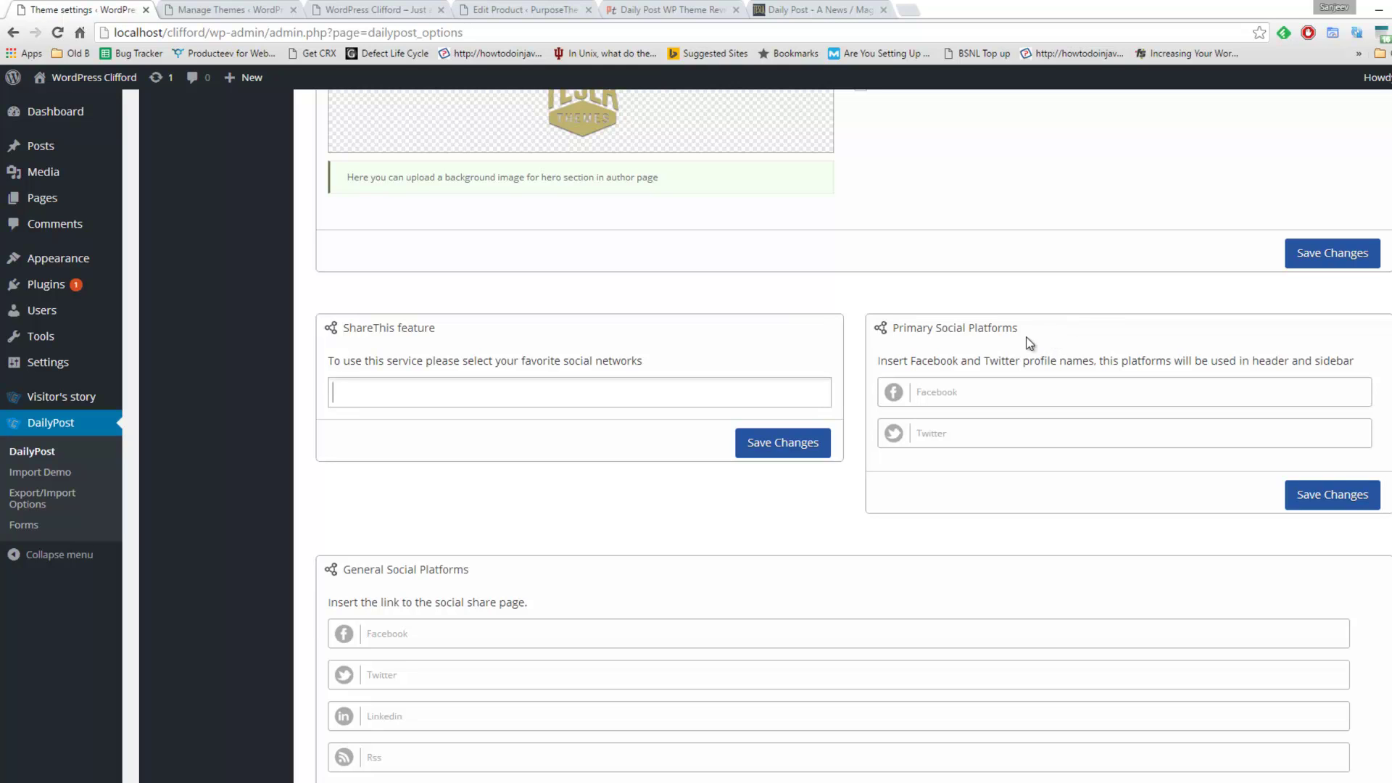
scroll(1020, 338, "up", 20)
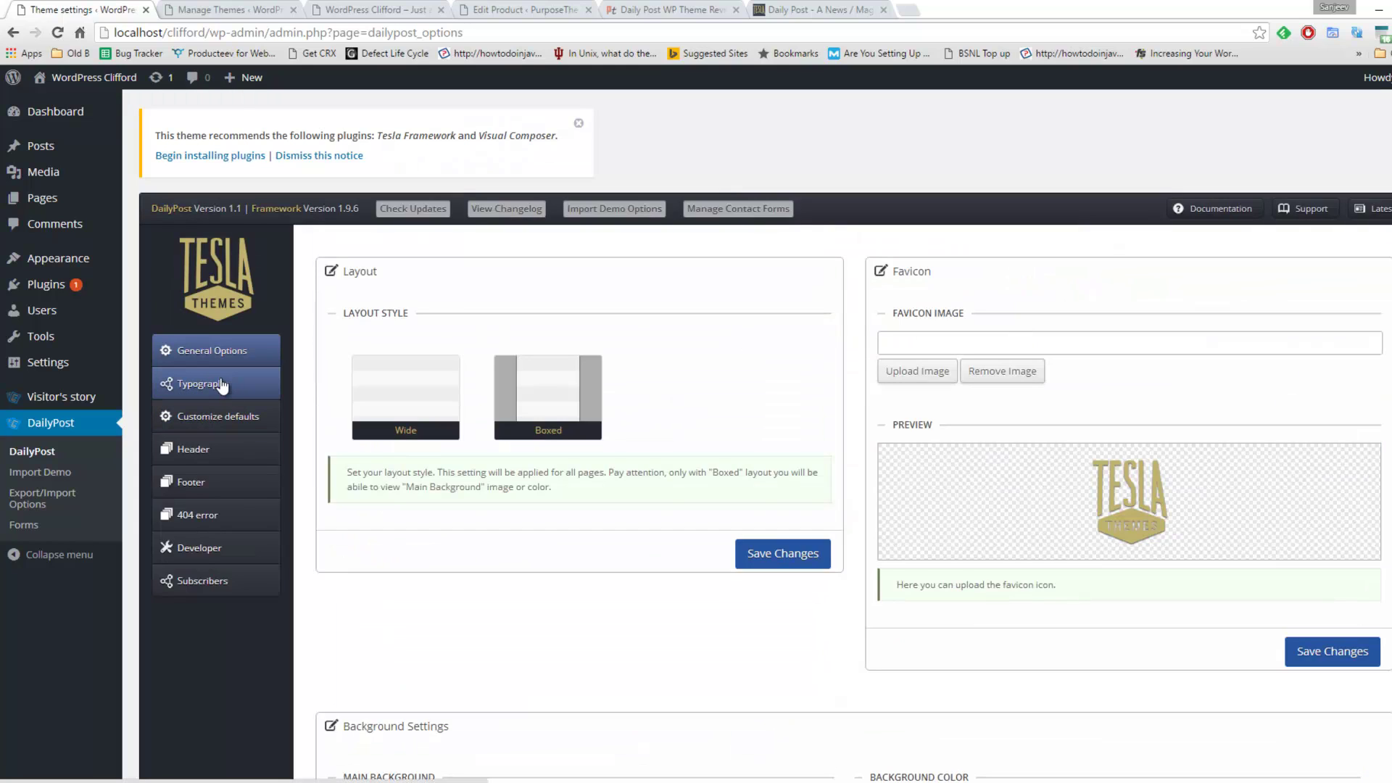
Browse the fonts offered for global typography and review the heading style options in the Typography settings.
left_click(221, 386)
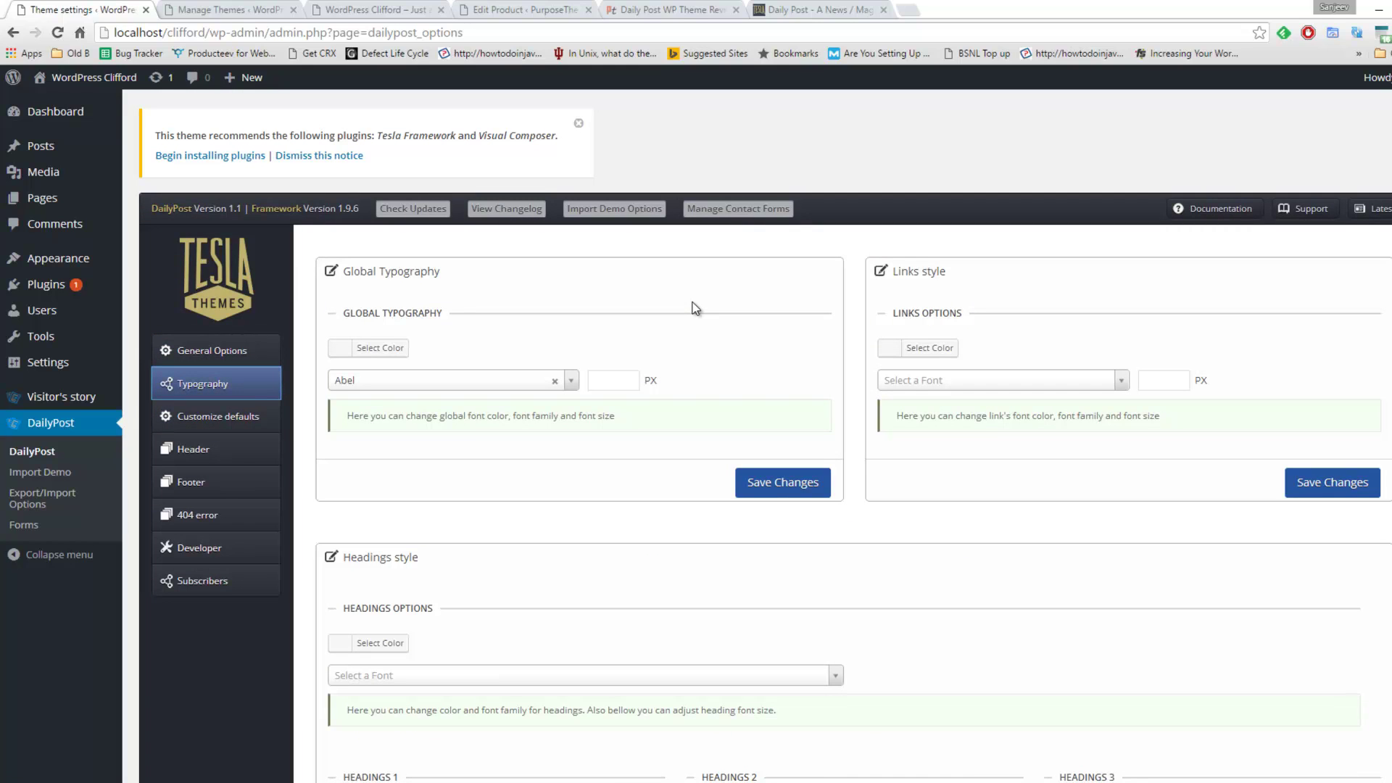
left_click(522, 380)
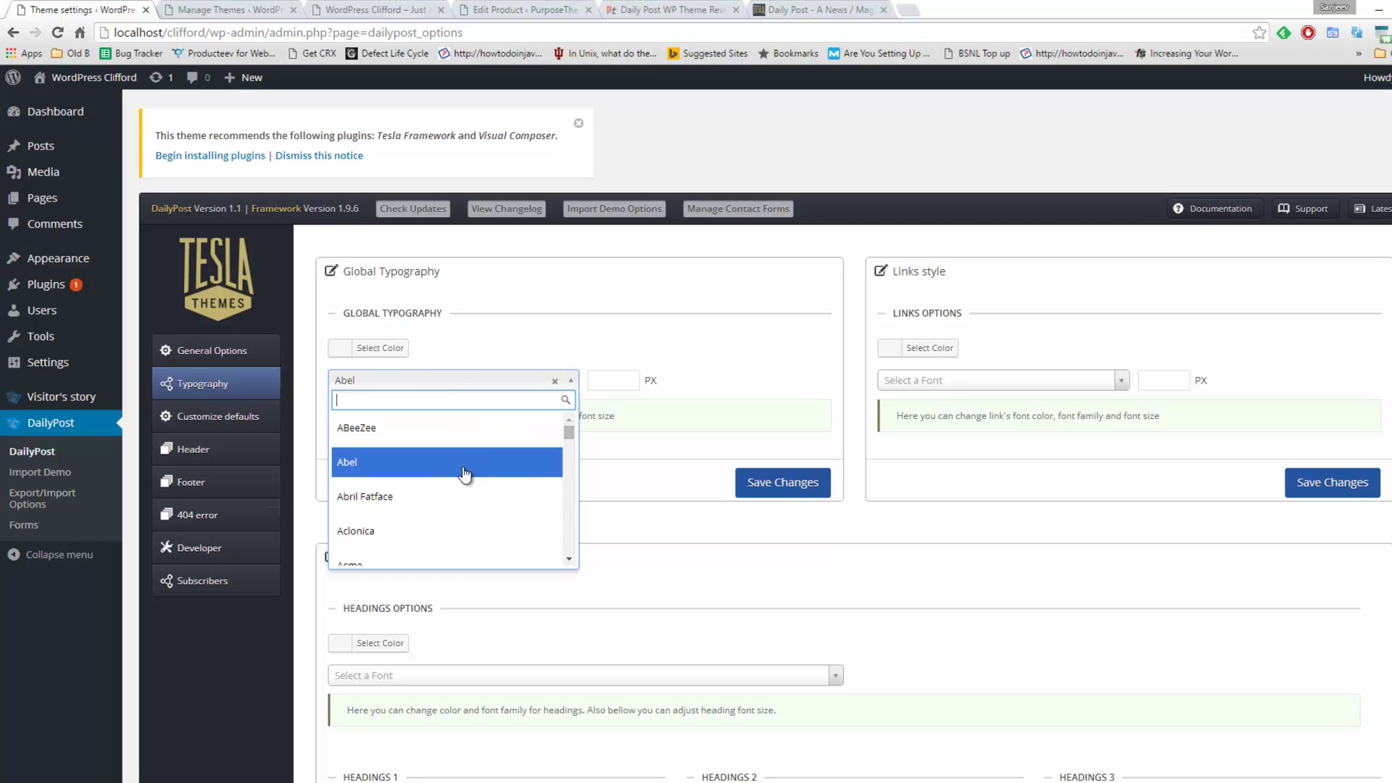
scroll(458, 484, "down", 5)
scroll(458, 484, "down", 10)
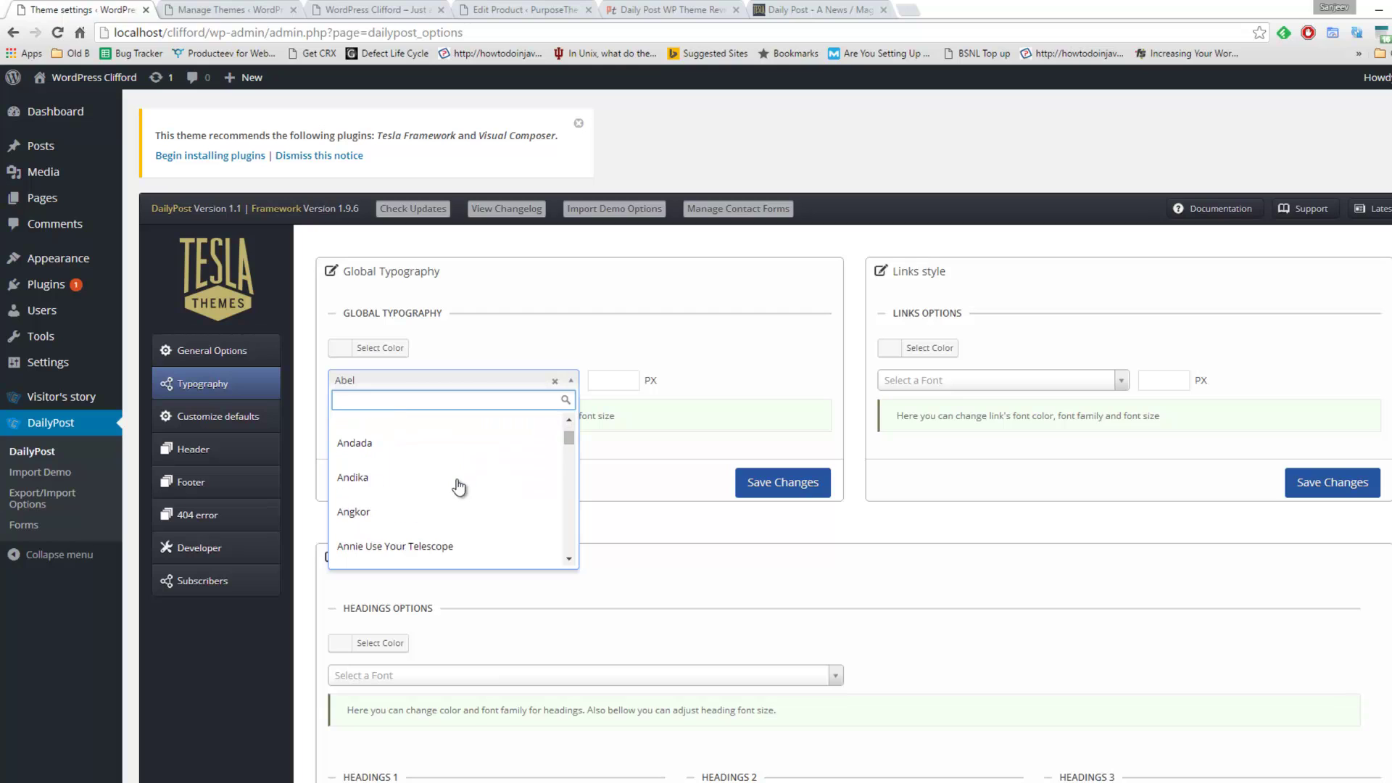
left_click(668, 297)
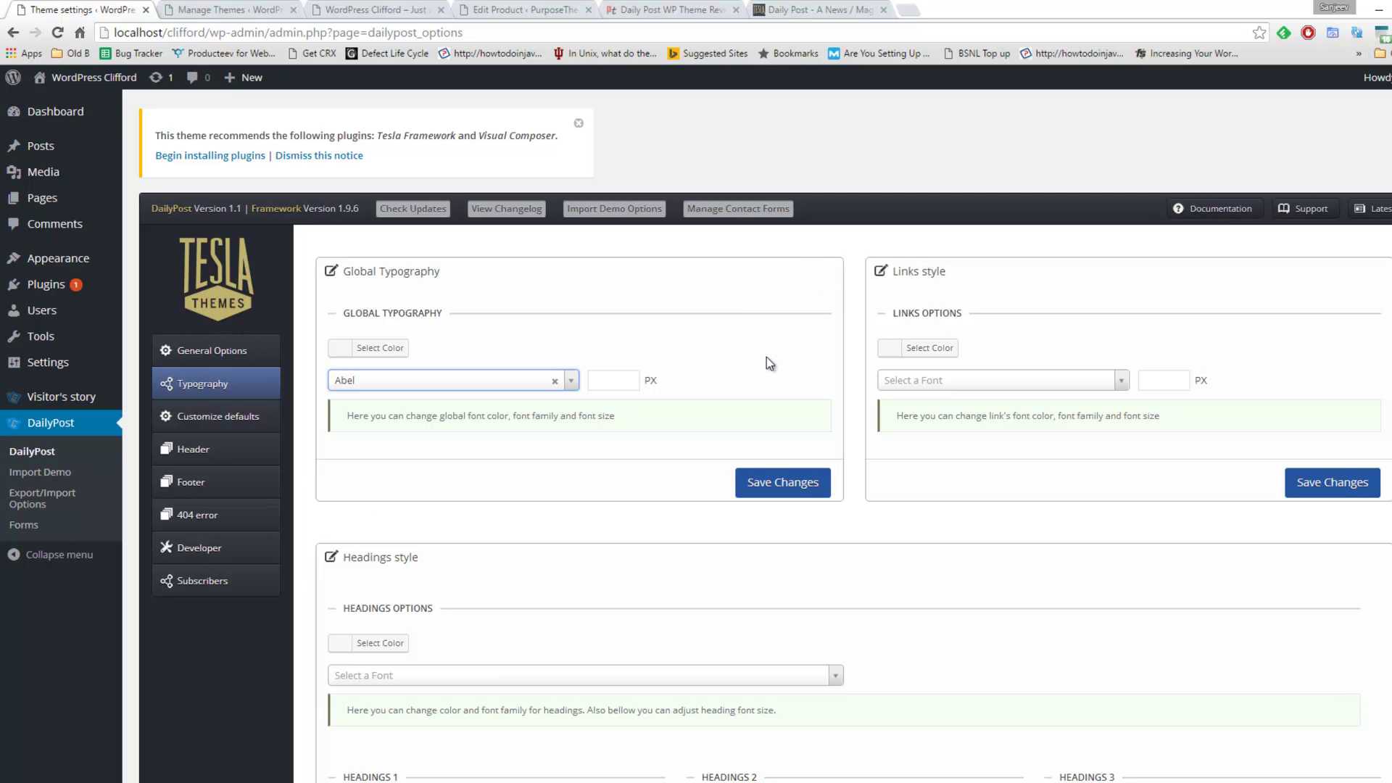
scroll(767, 359, "down", 3)
scroll(737, 361, "down", 2)
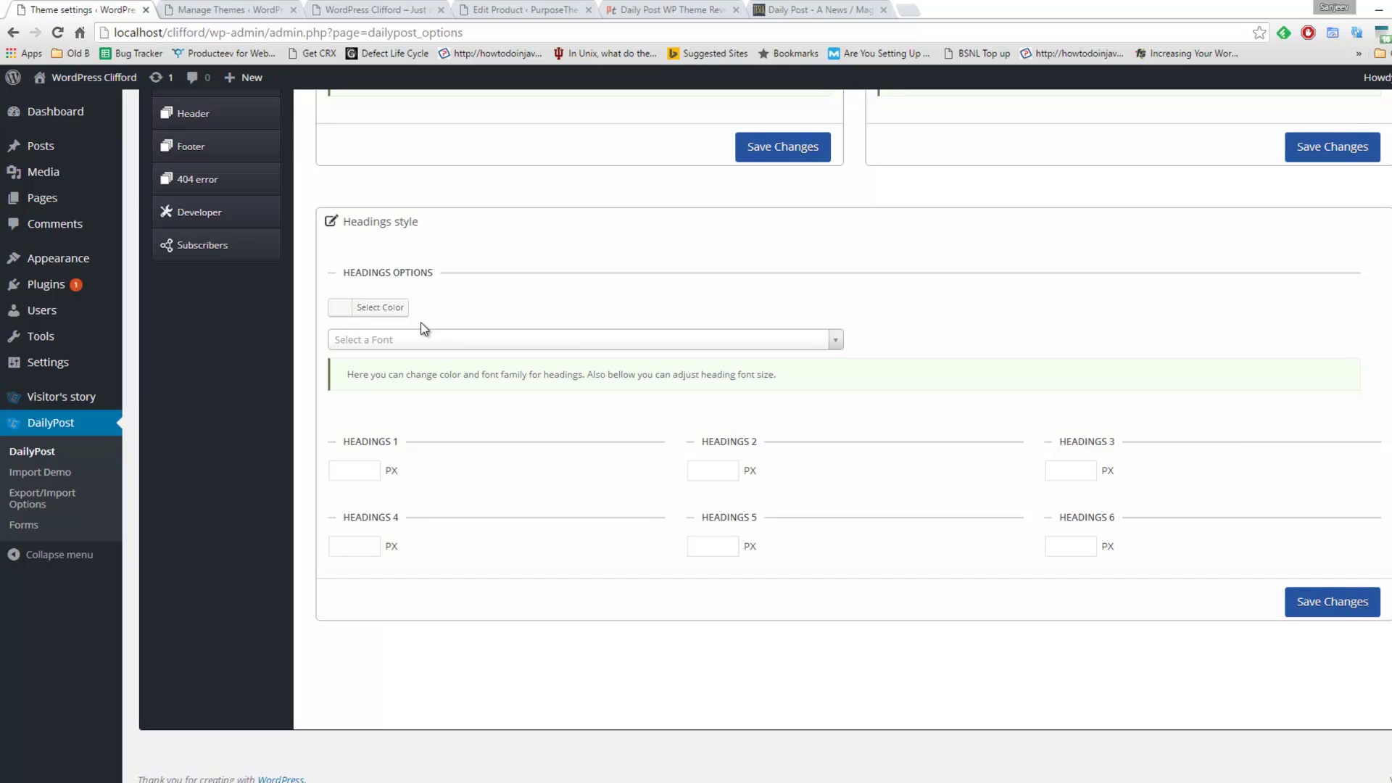
scroll(689, 376, "up", 5)
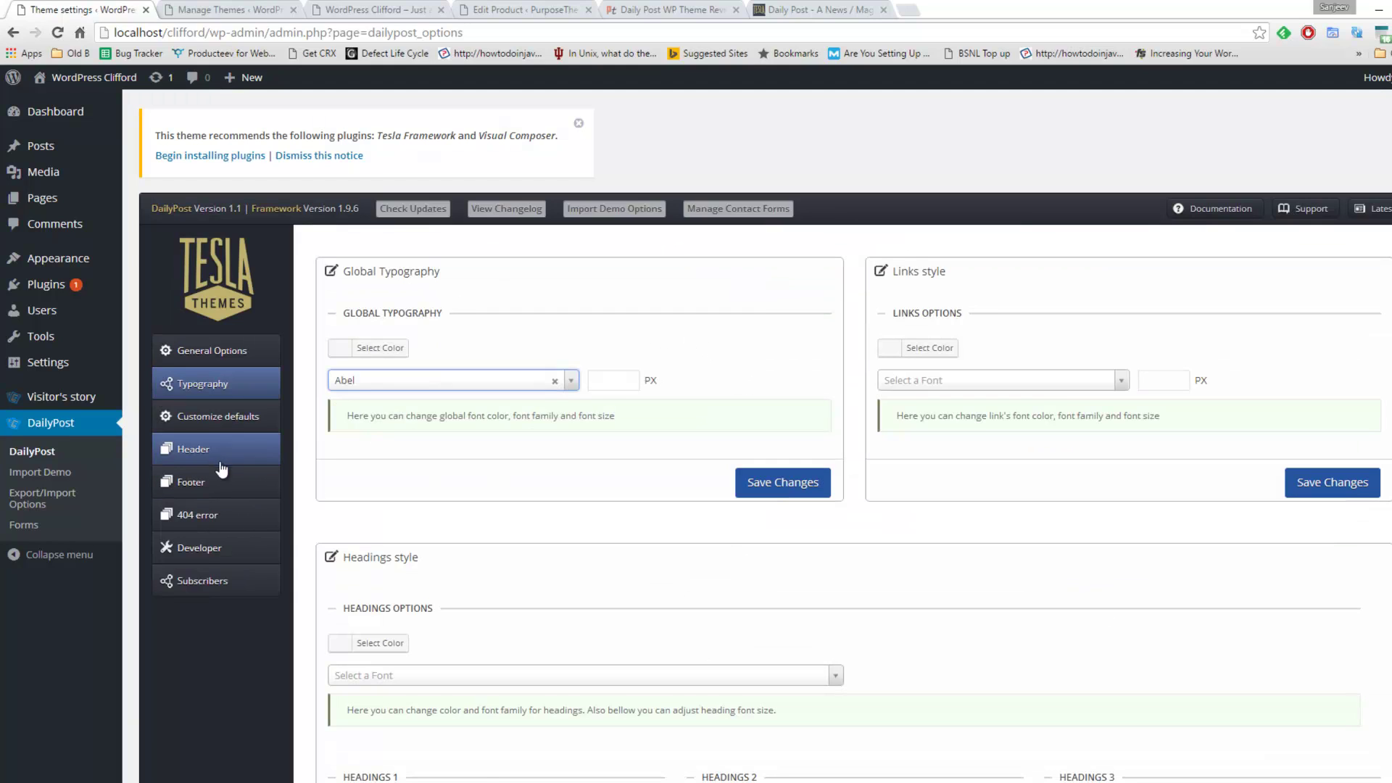
Open the theme's default customization settings and view the color picker for the primary color.
left_click(212, 416)
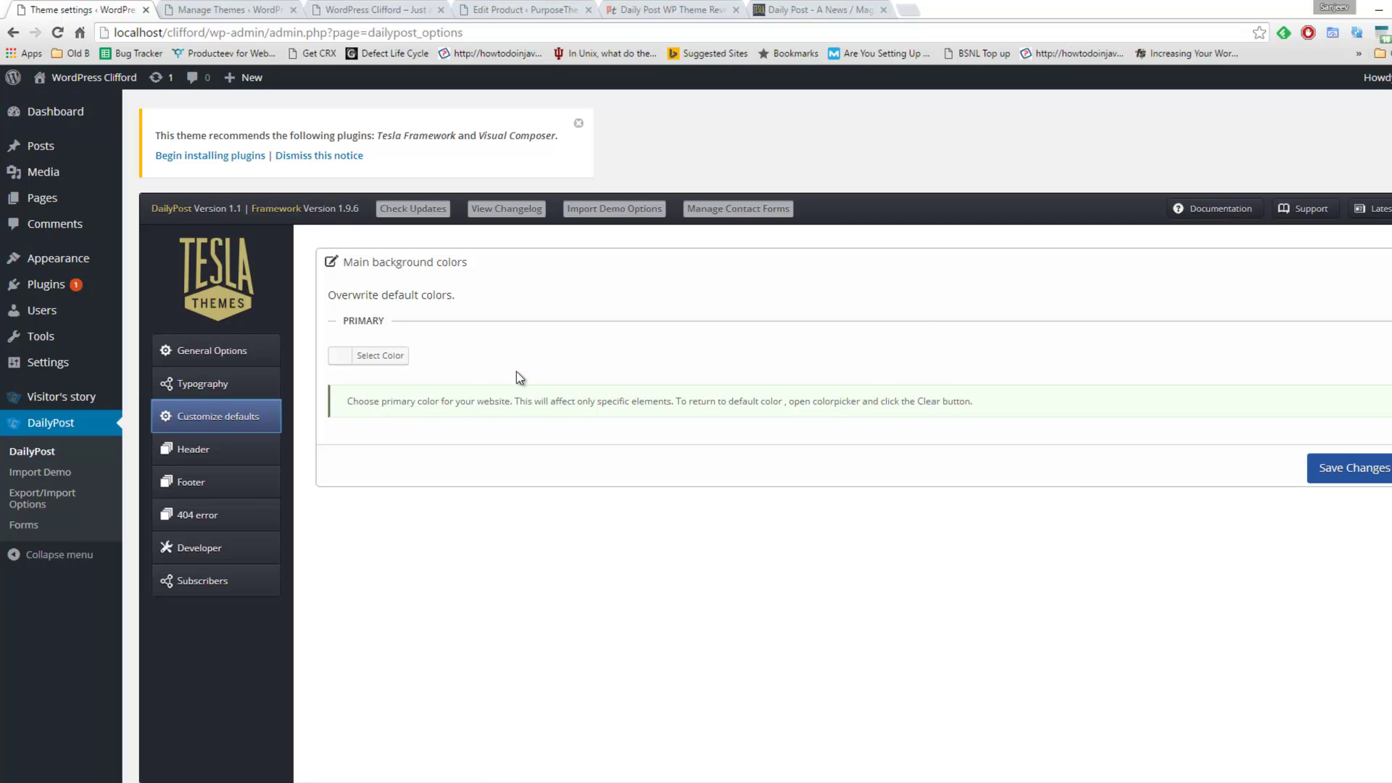
left_click(343, 357)
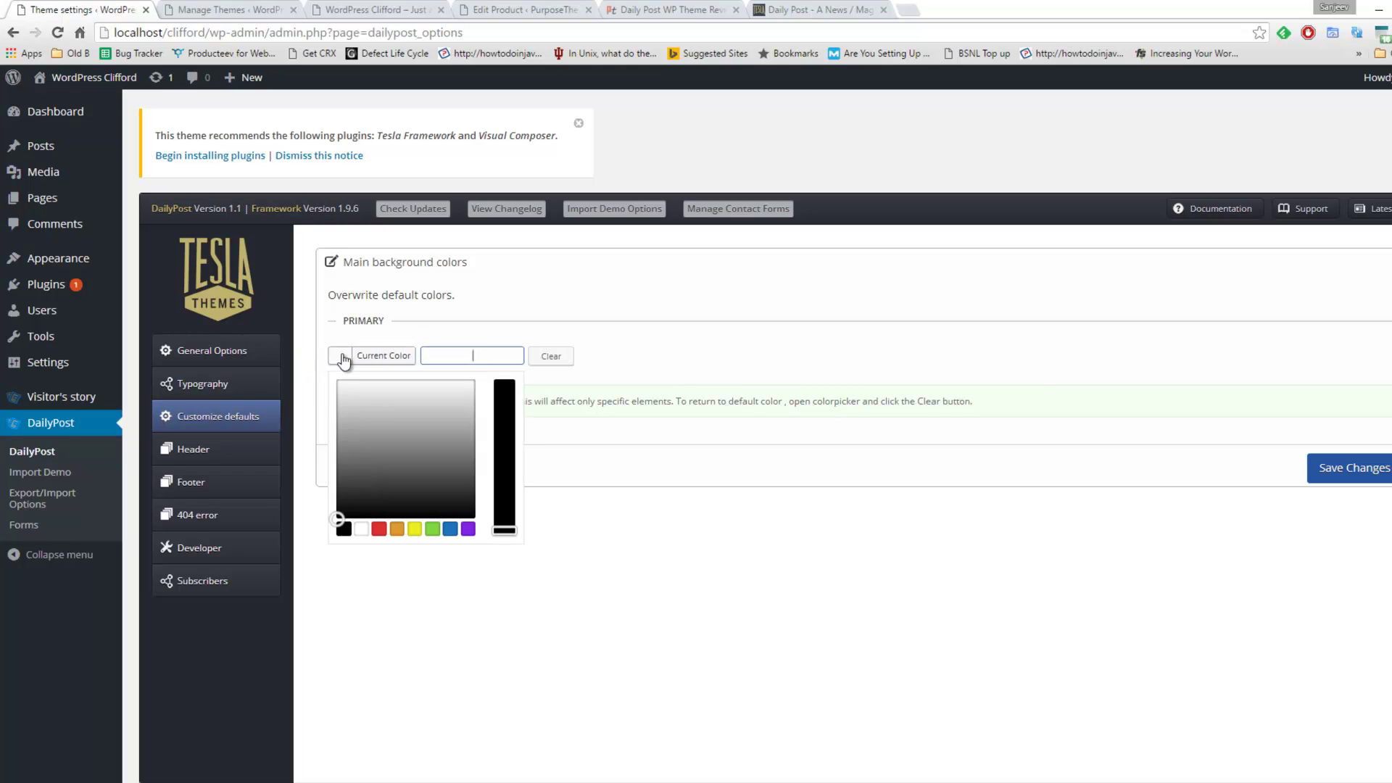
left_click(695, 310)
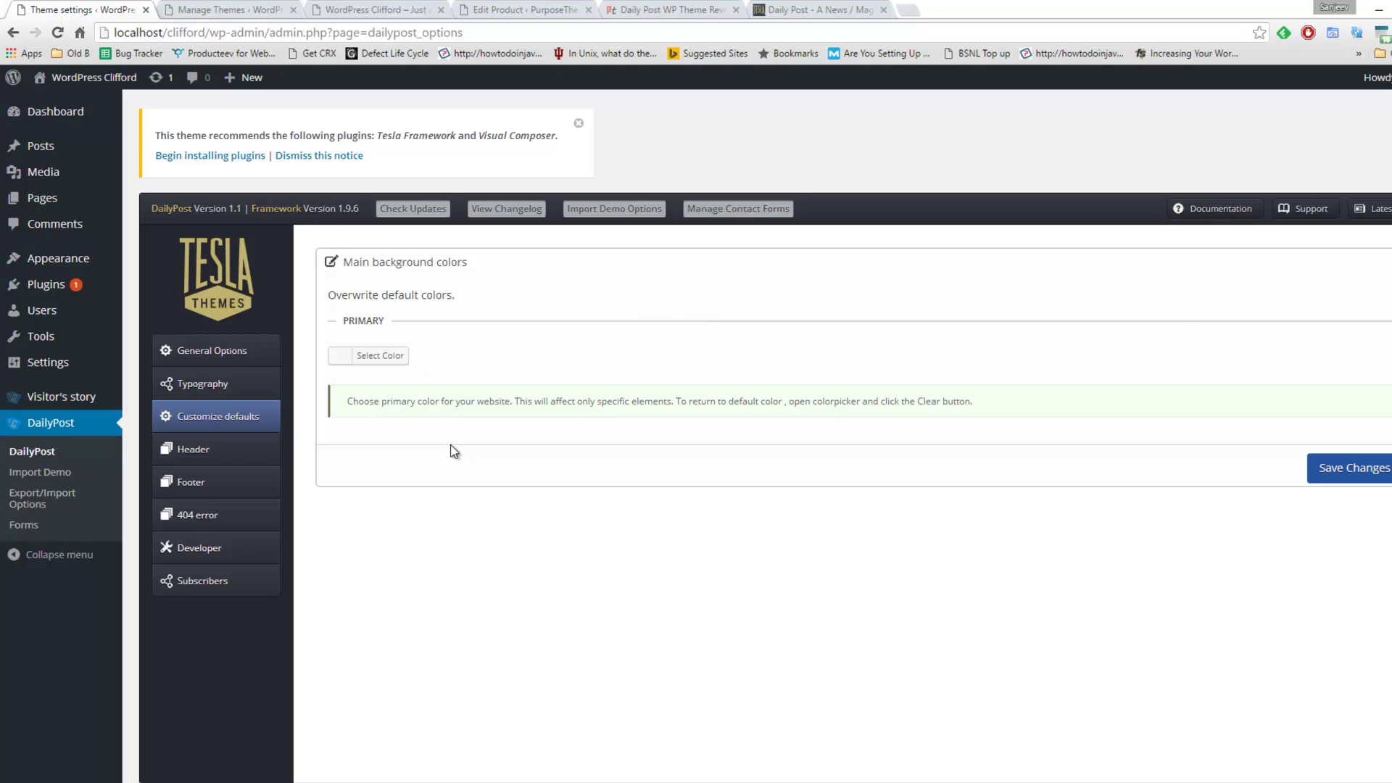
Review the theme's header settings, including the logo, side menu logo and text logo options.
left_click(201, 452)
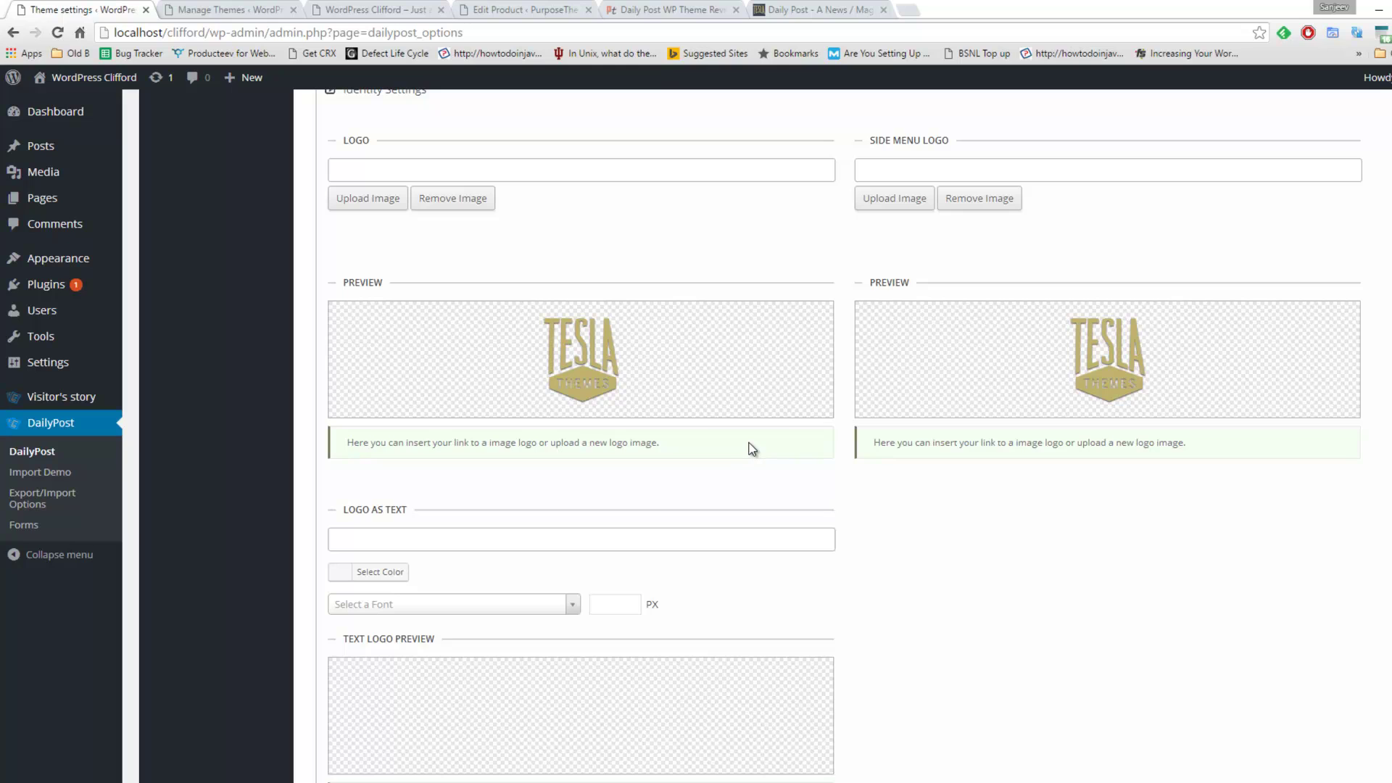
scroll(751, 448, "down", 1)
scroll(784, 437, "down", 3)
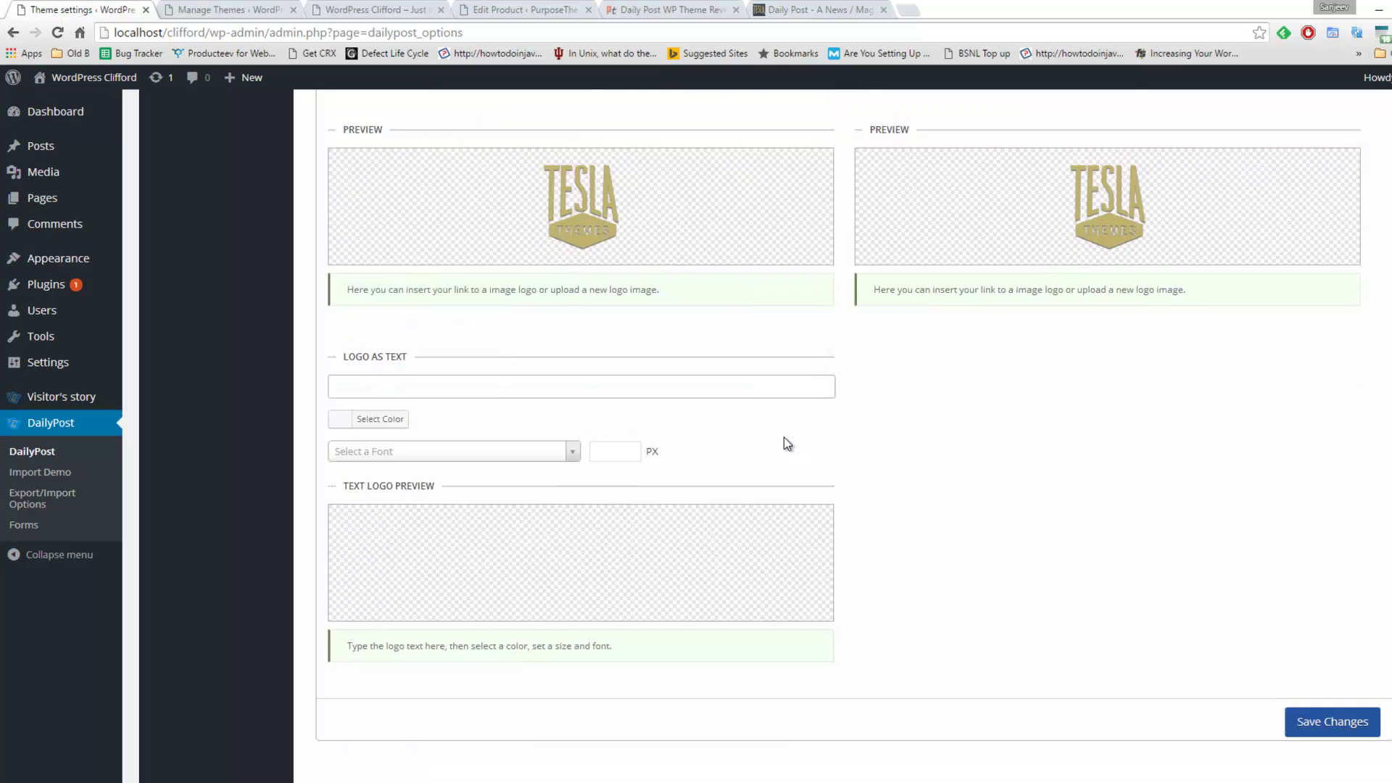
scroll(784, 437, "up", 8)
scroll(784, 437, "up", 5)
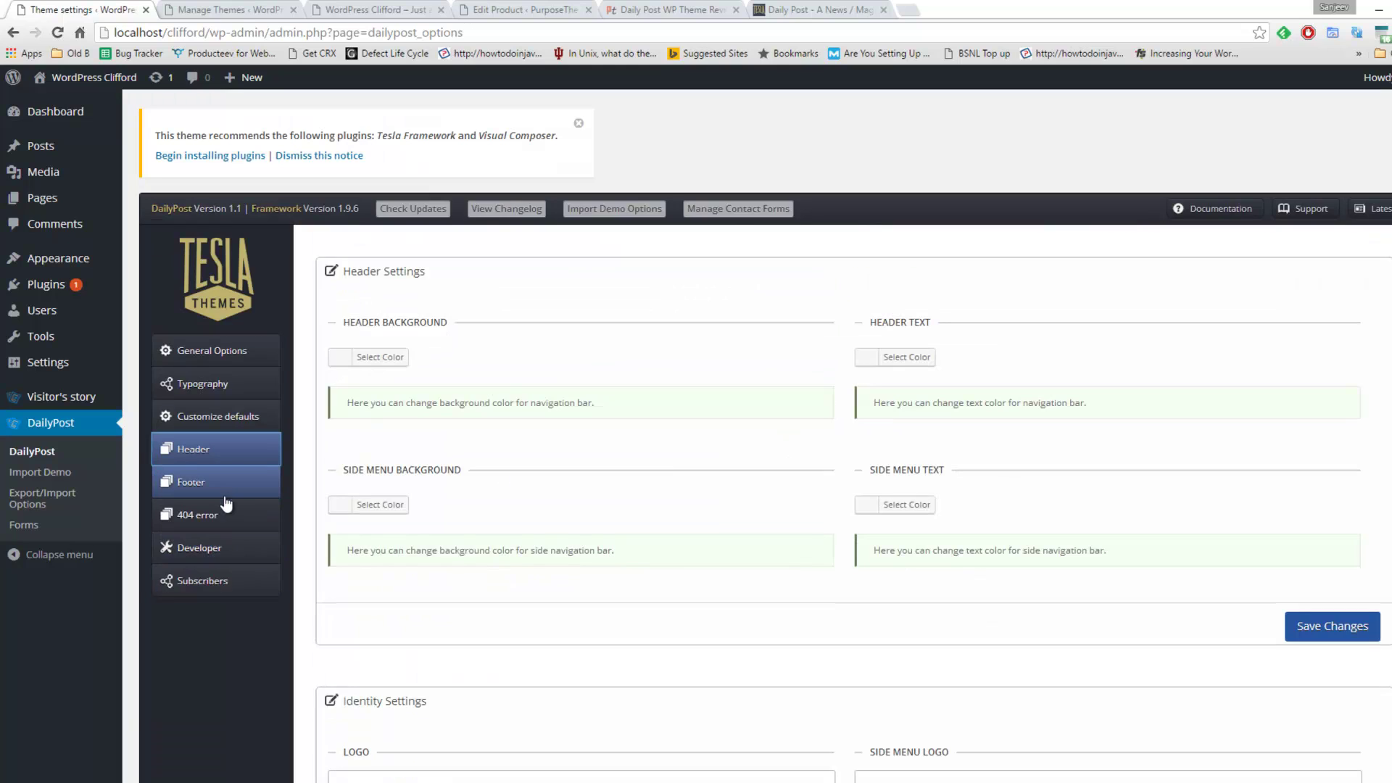
Review the theme's footer settings, including the copyright field, and the 404 error page content options.
left_click(207, 484)
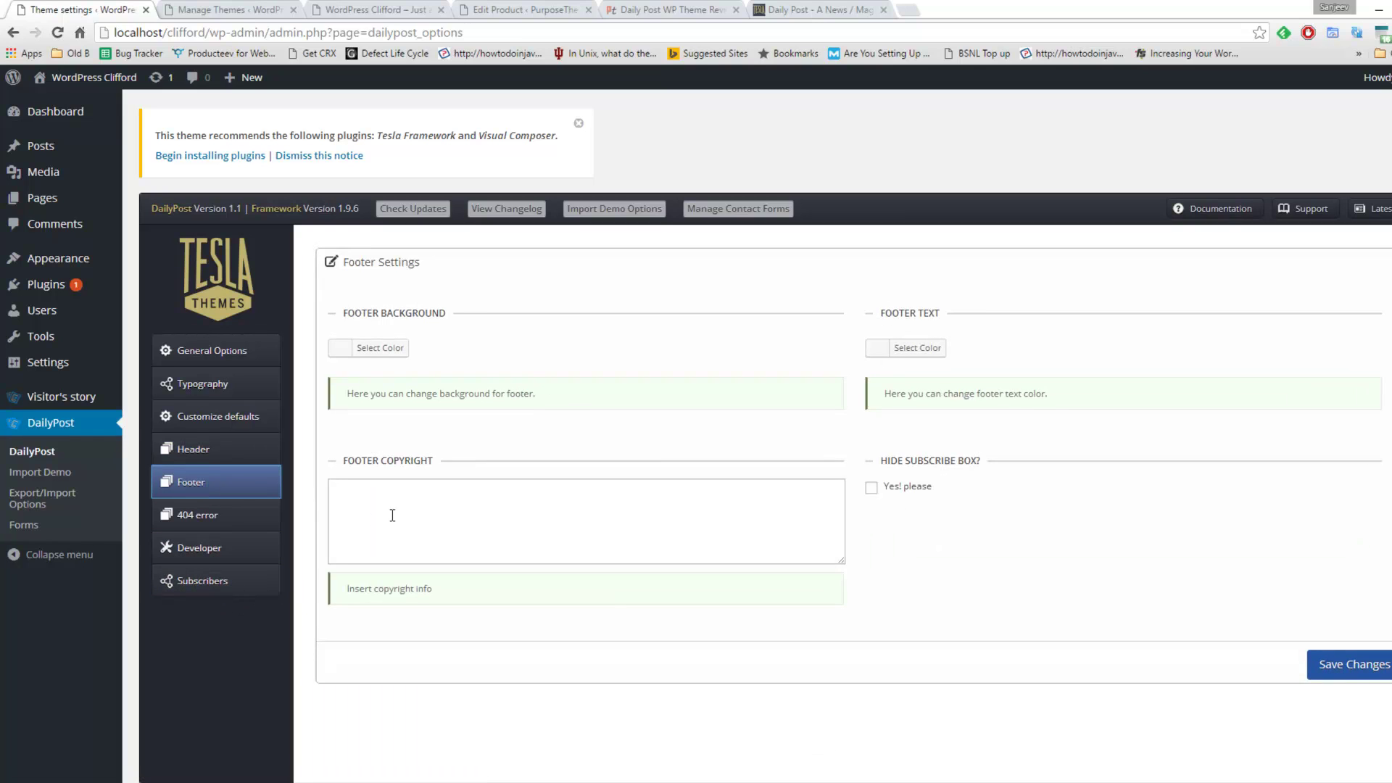
left_click(437, 507)
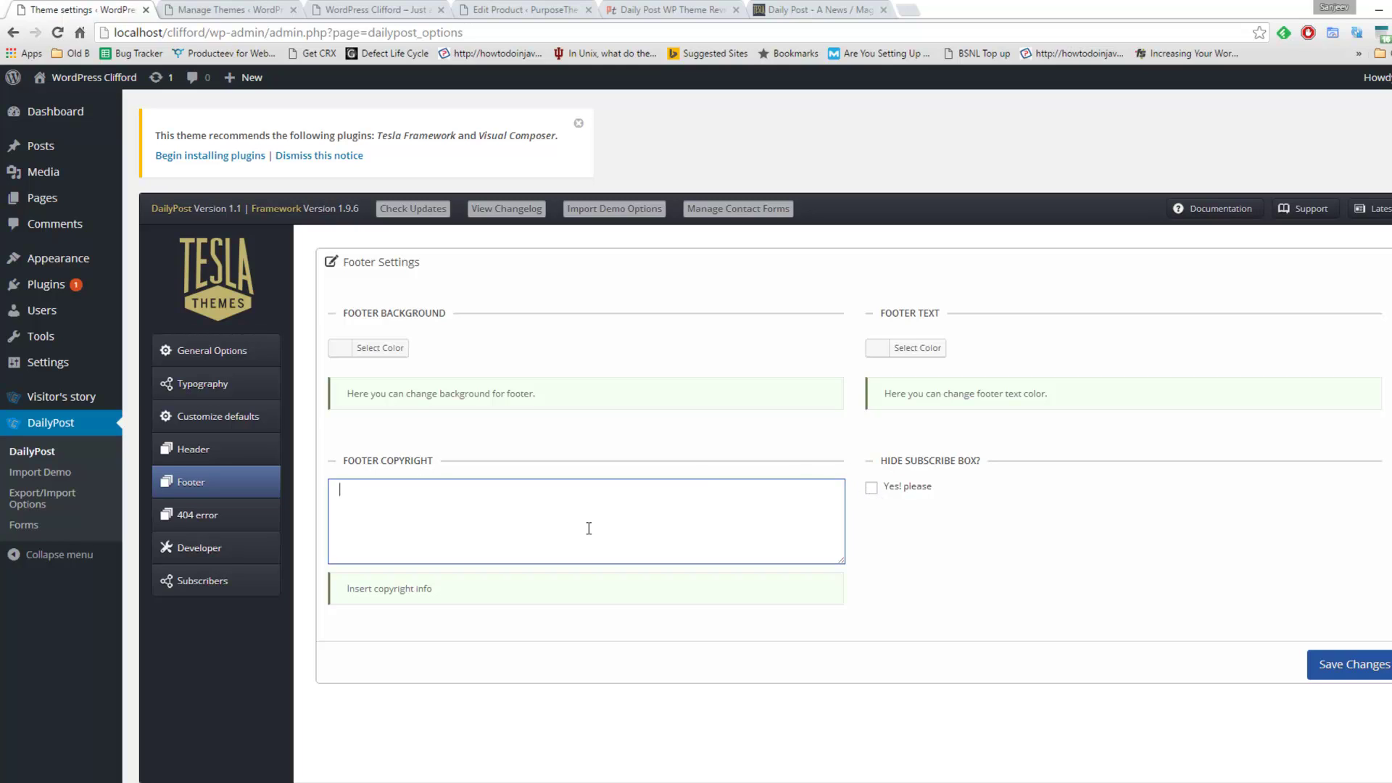
left_click(242, 522)
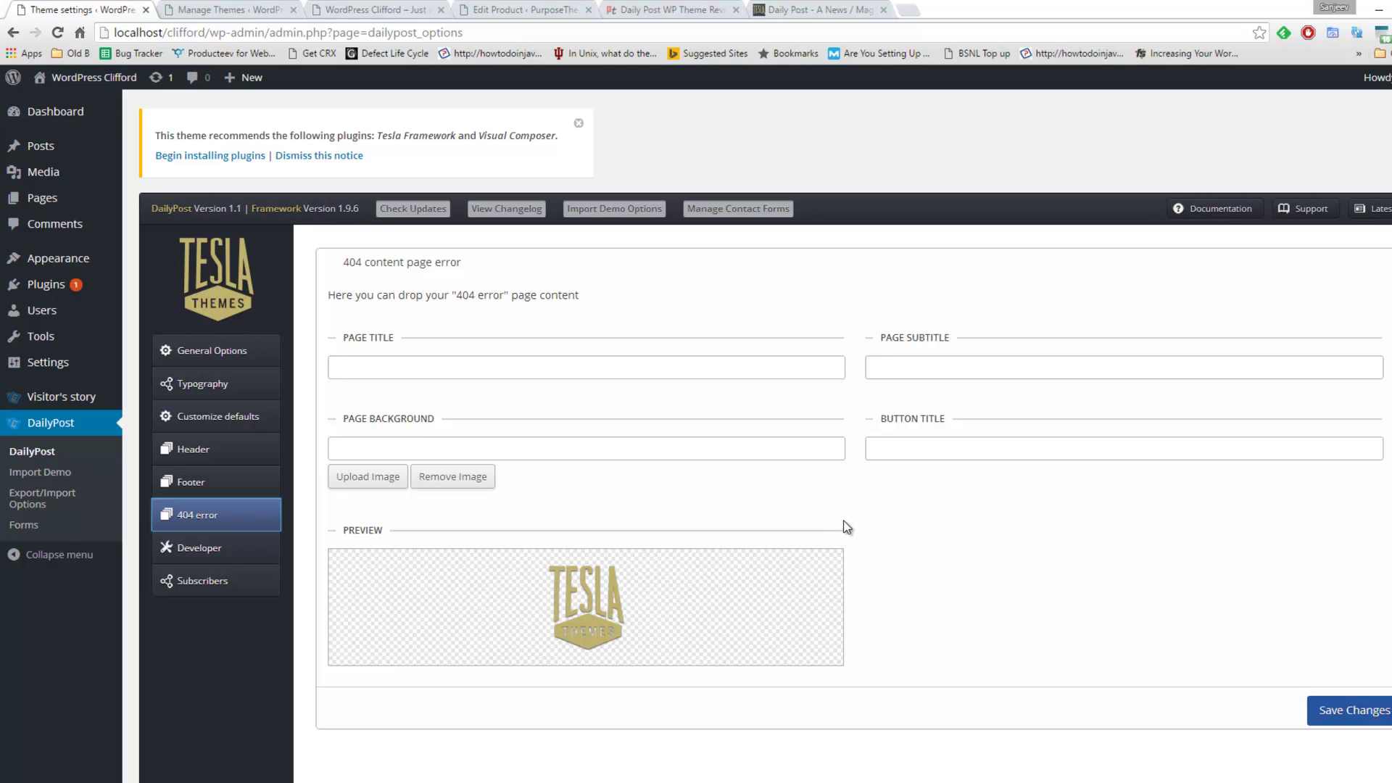
Review the Developer settings for custom CSS, custom JS and Twitter, and view the Subscribers list.
left_click(213, 554)
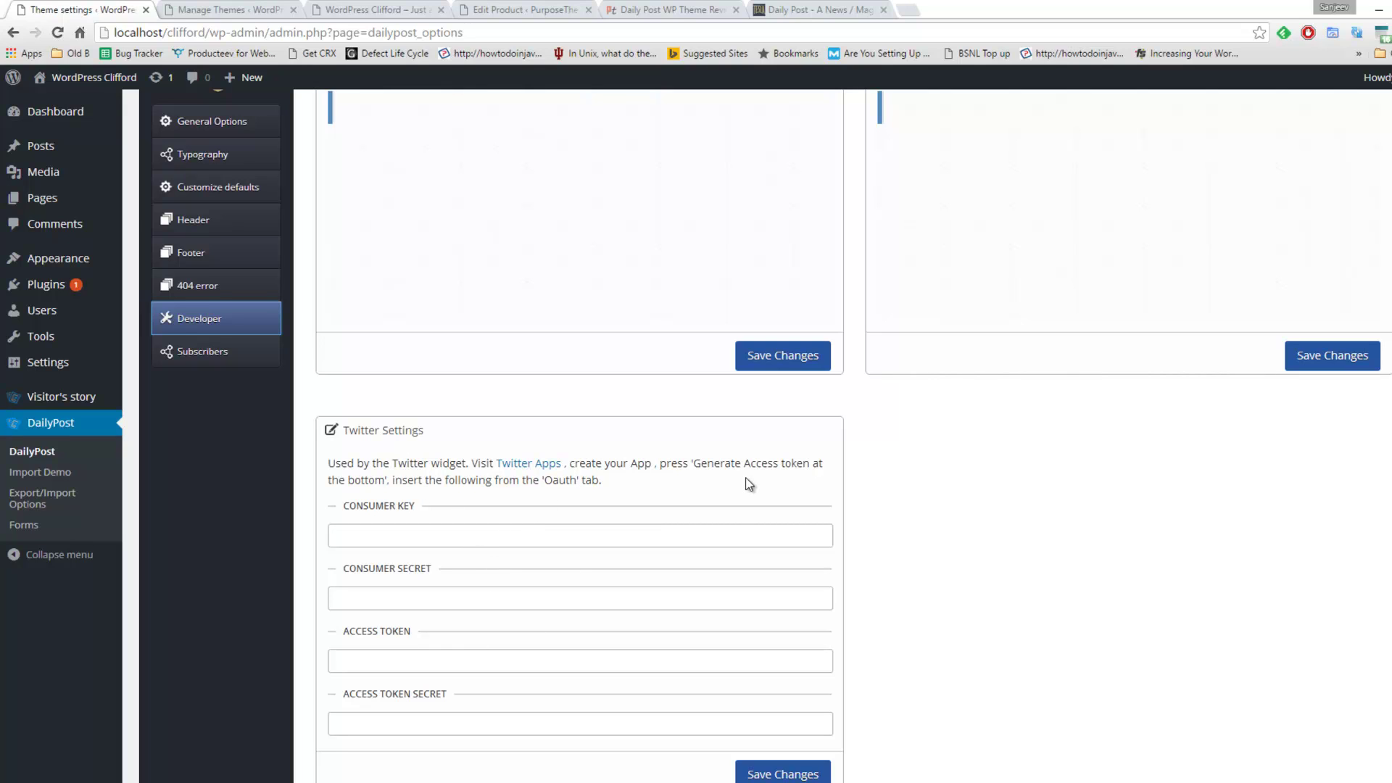
scroll(748, 483, "up", 3)
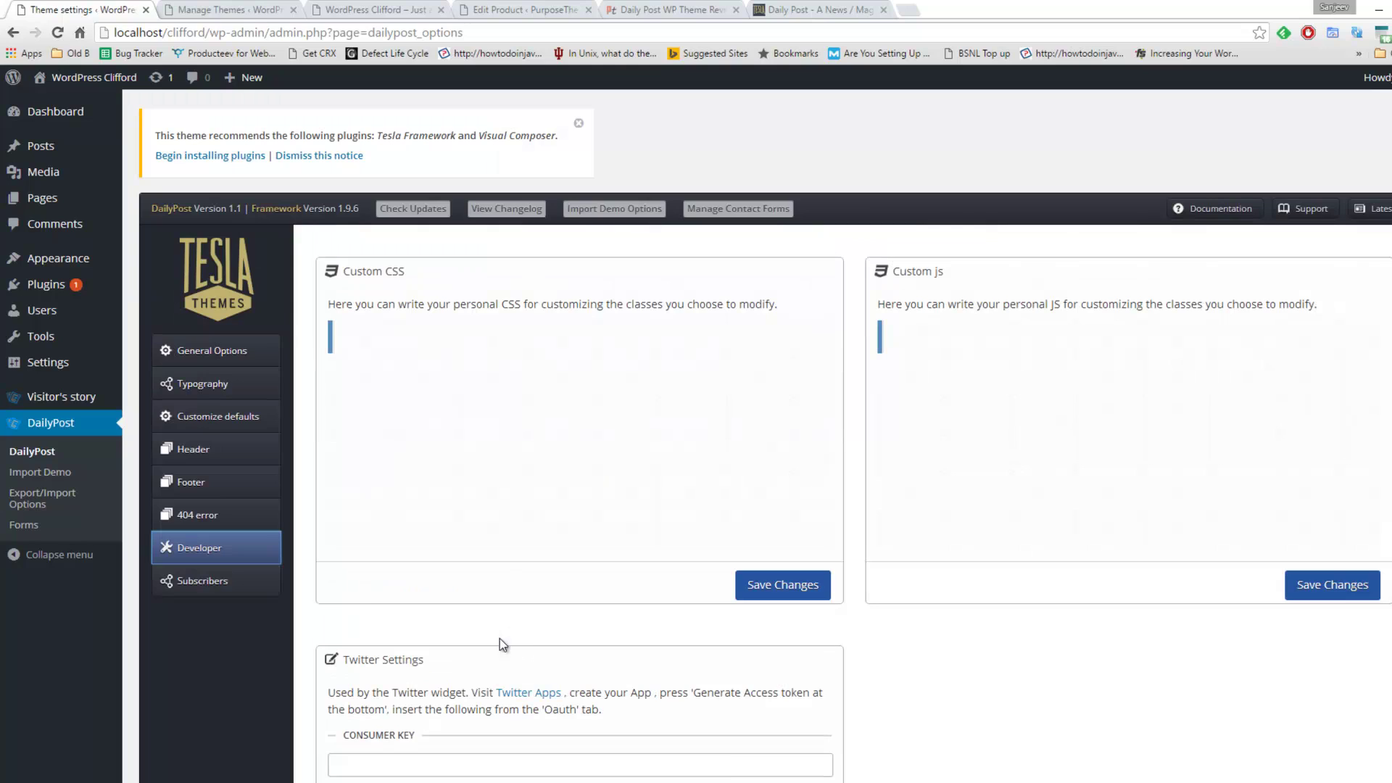
left_click(212, 587)
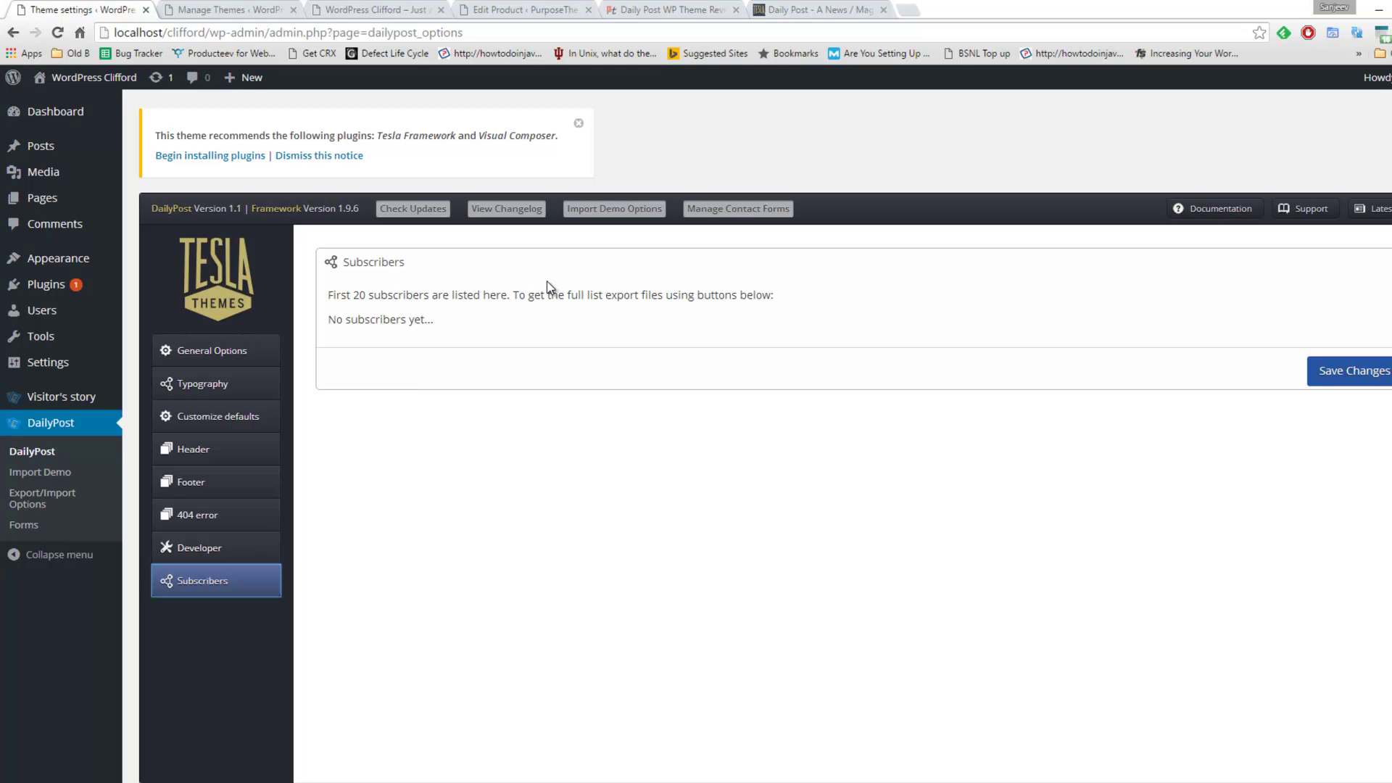
Open the Add New page editor in a separate browser tab from the Manage Themes page and view it.
key("ctrl+Tab")
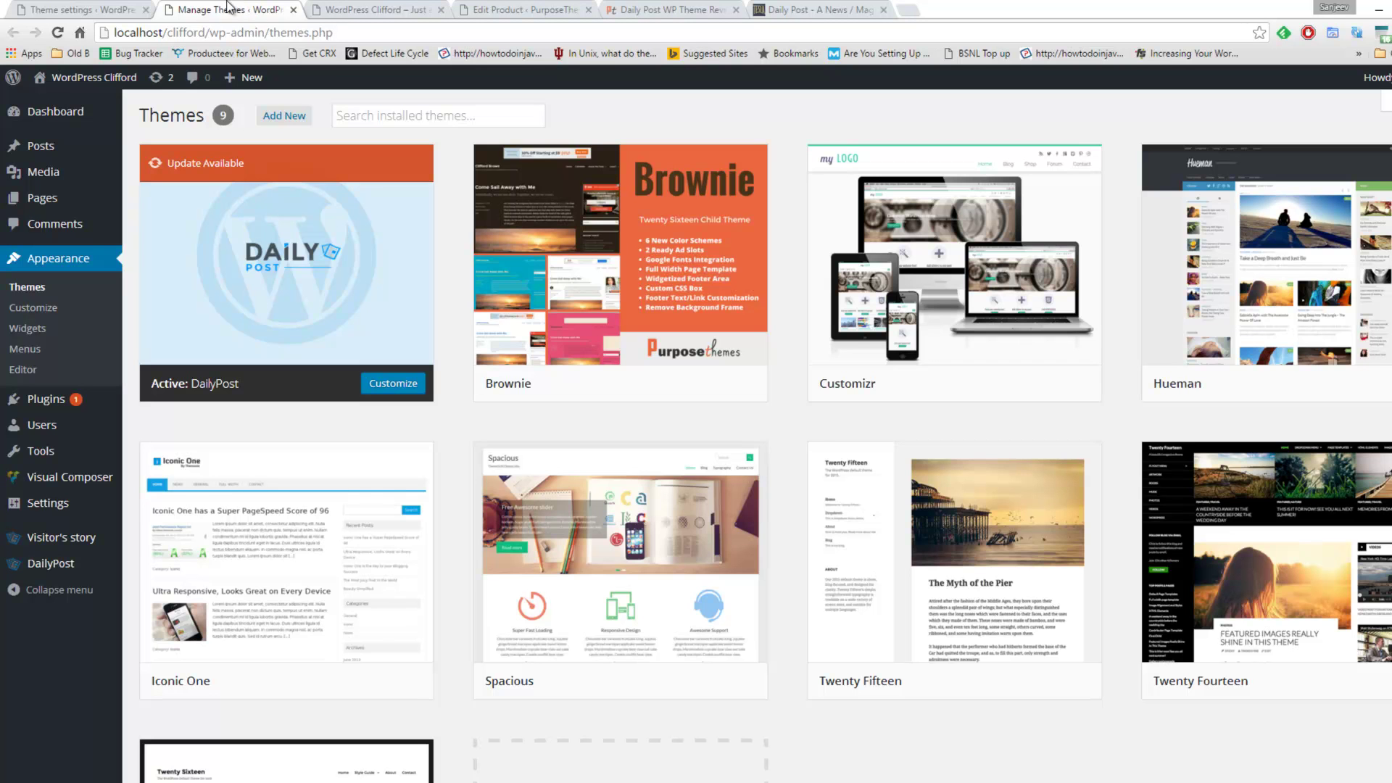
mouse_move(76, 482)
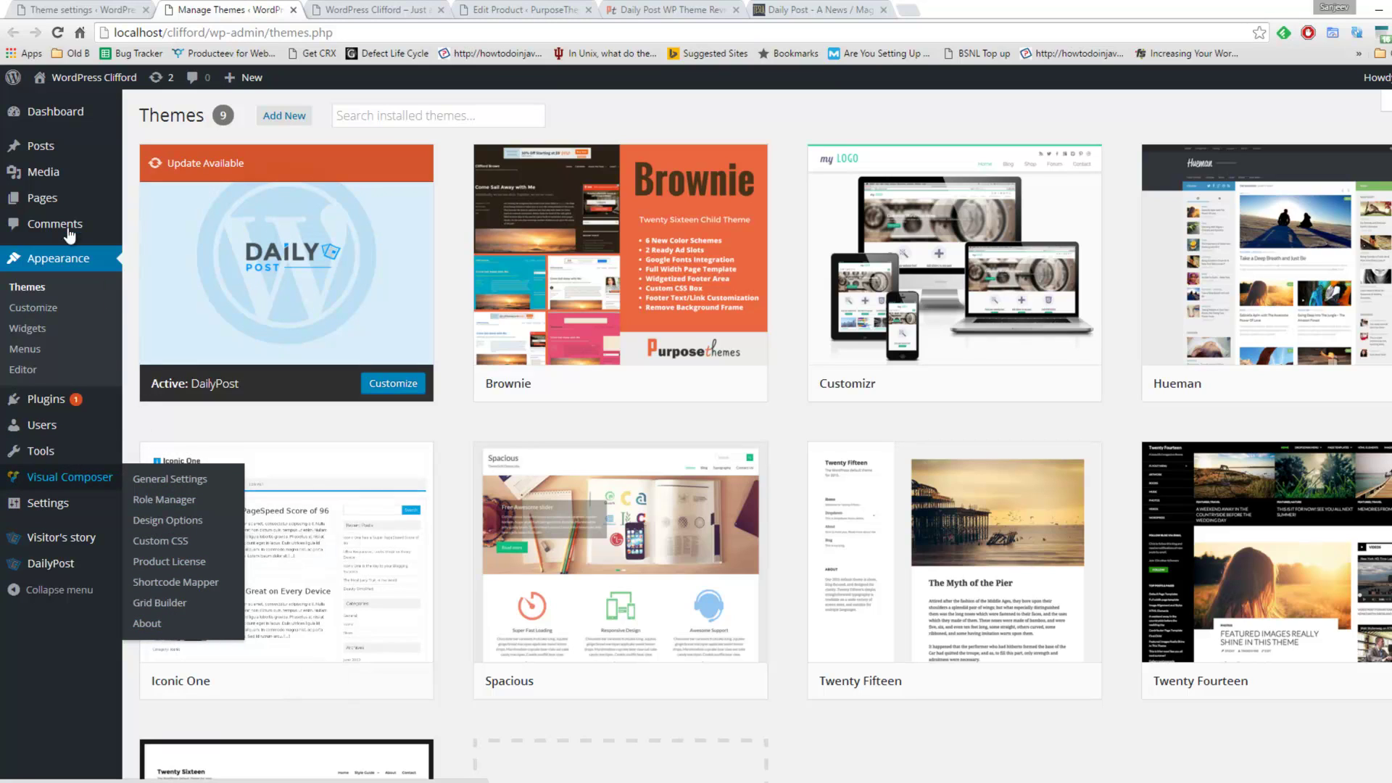
mouse_move(51, 205)
right_click(153, 201)
left_click(211, 226)
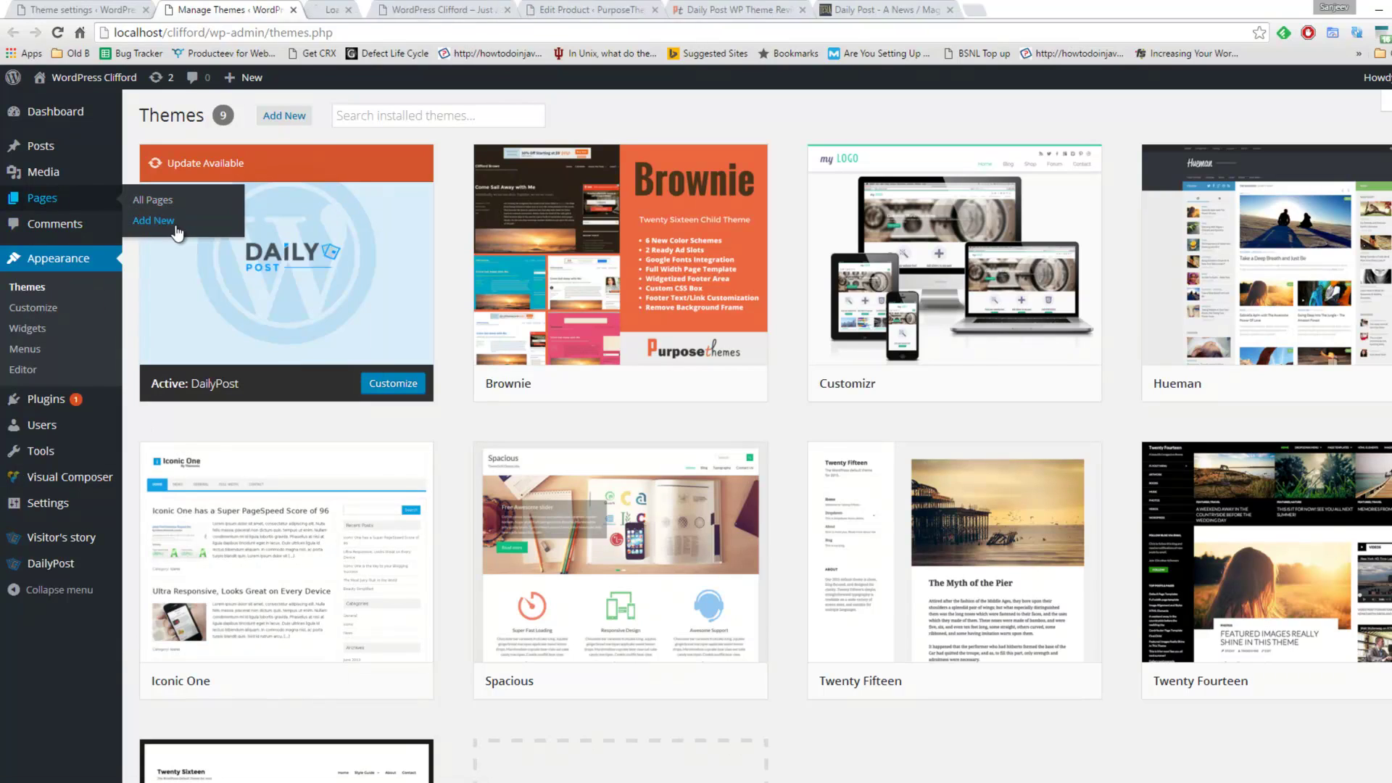
left_click(385, 8)
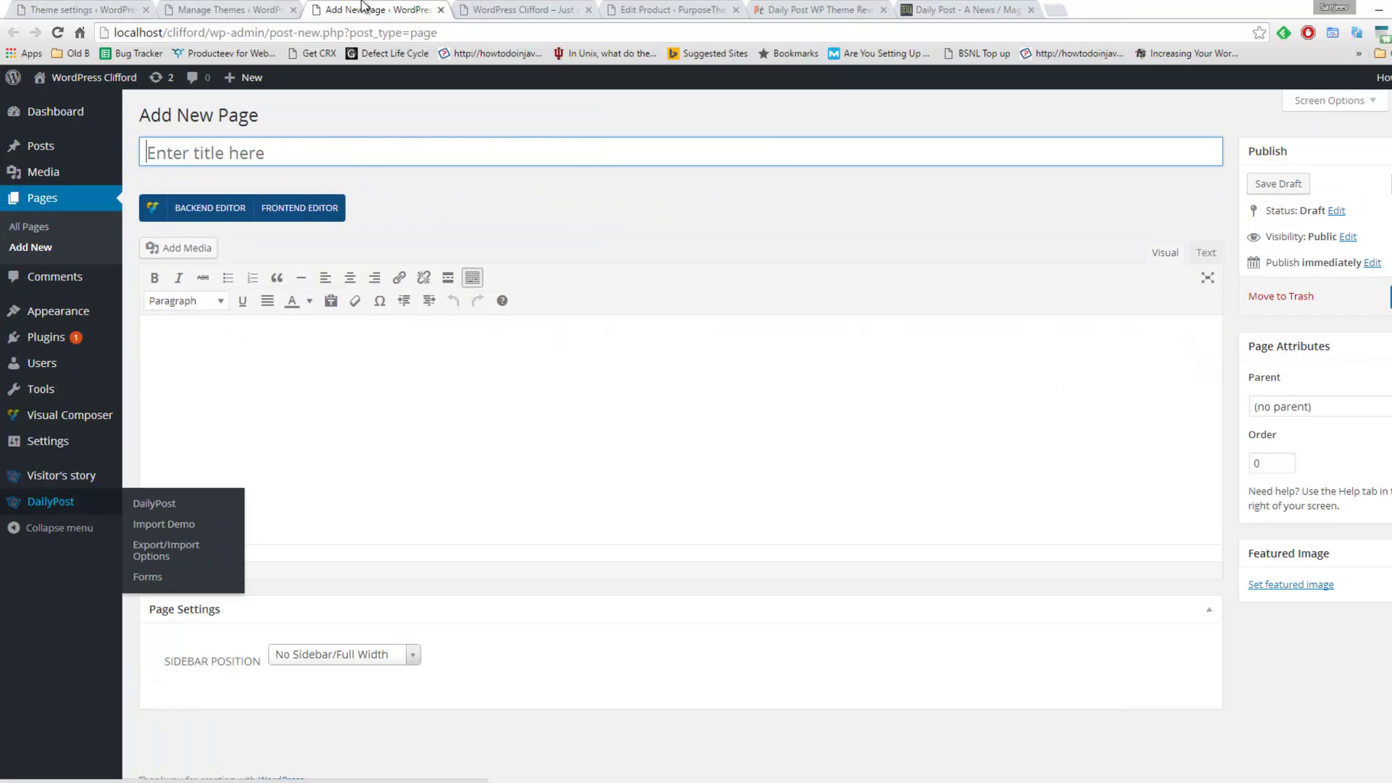
Return to the DailyPost theme settings and open the theme's Import Demo page.
left_click(94, 9)
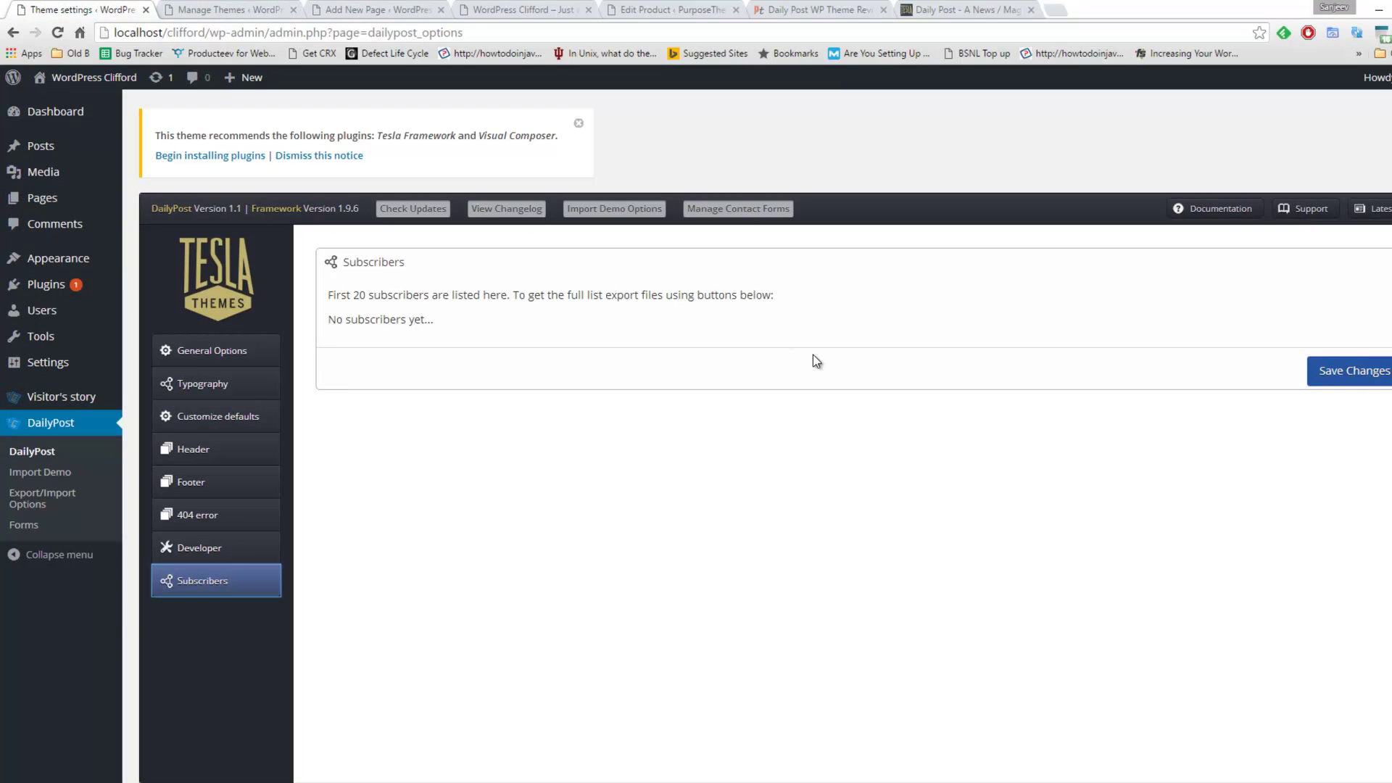
left_click(761, 210)
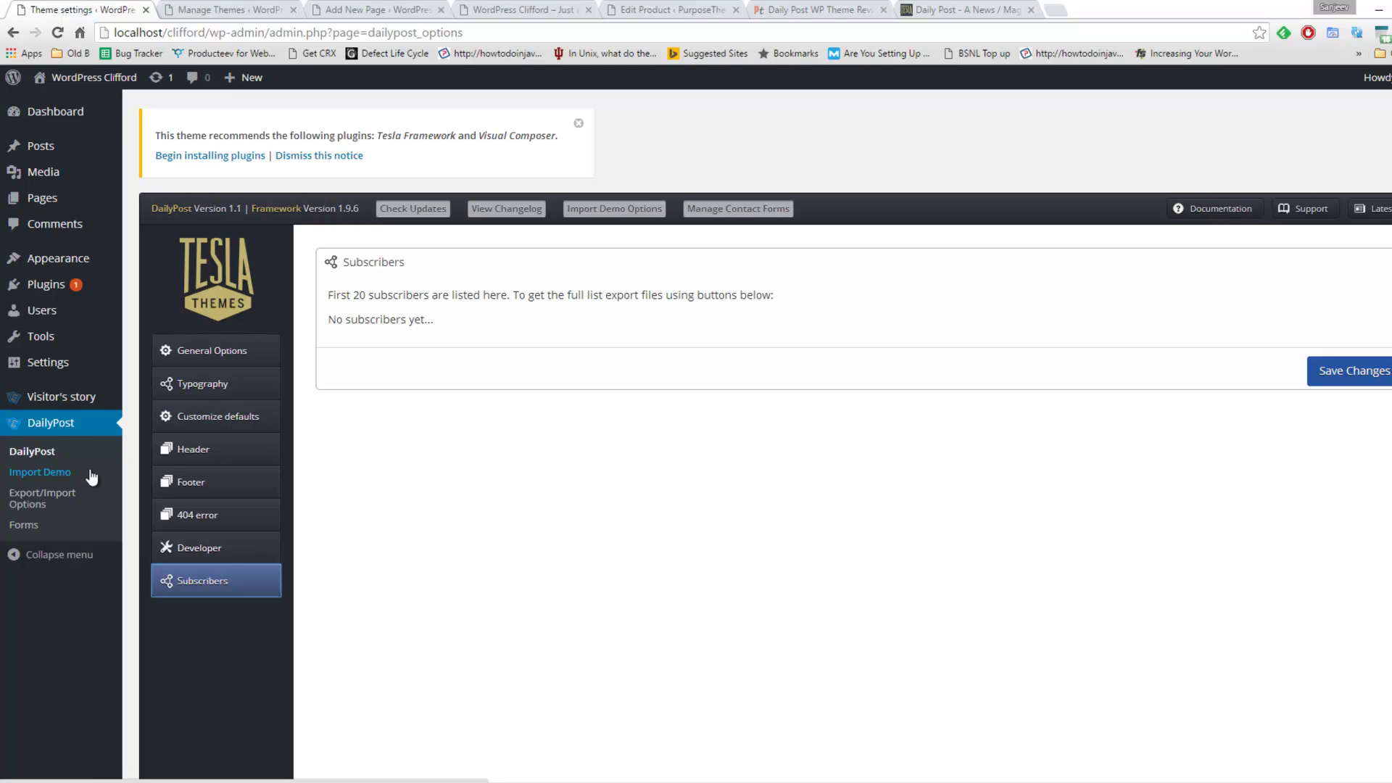
left_click(46, 474)
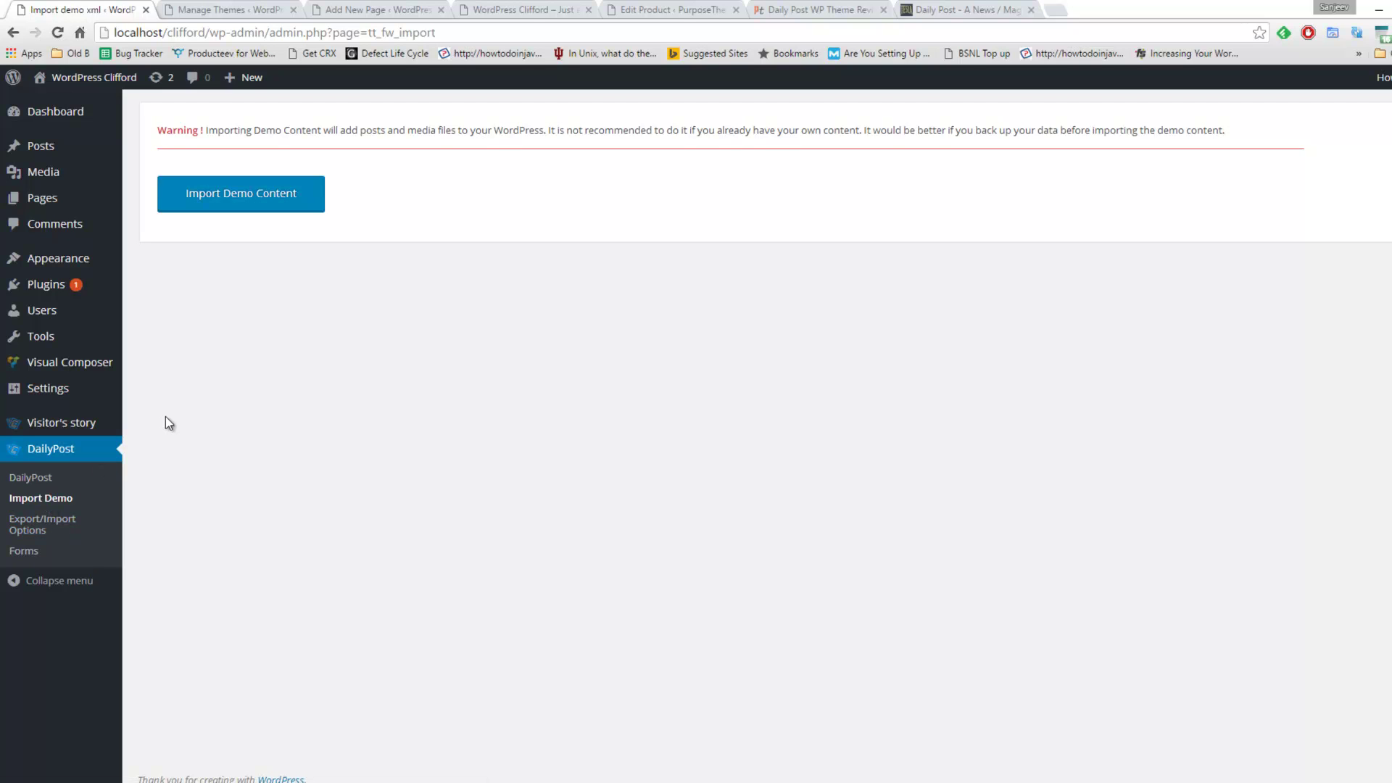
Switch to the Daily Post theme's product page on PurposeThemes.
left_click(254, 9)
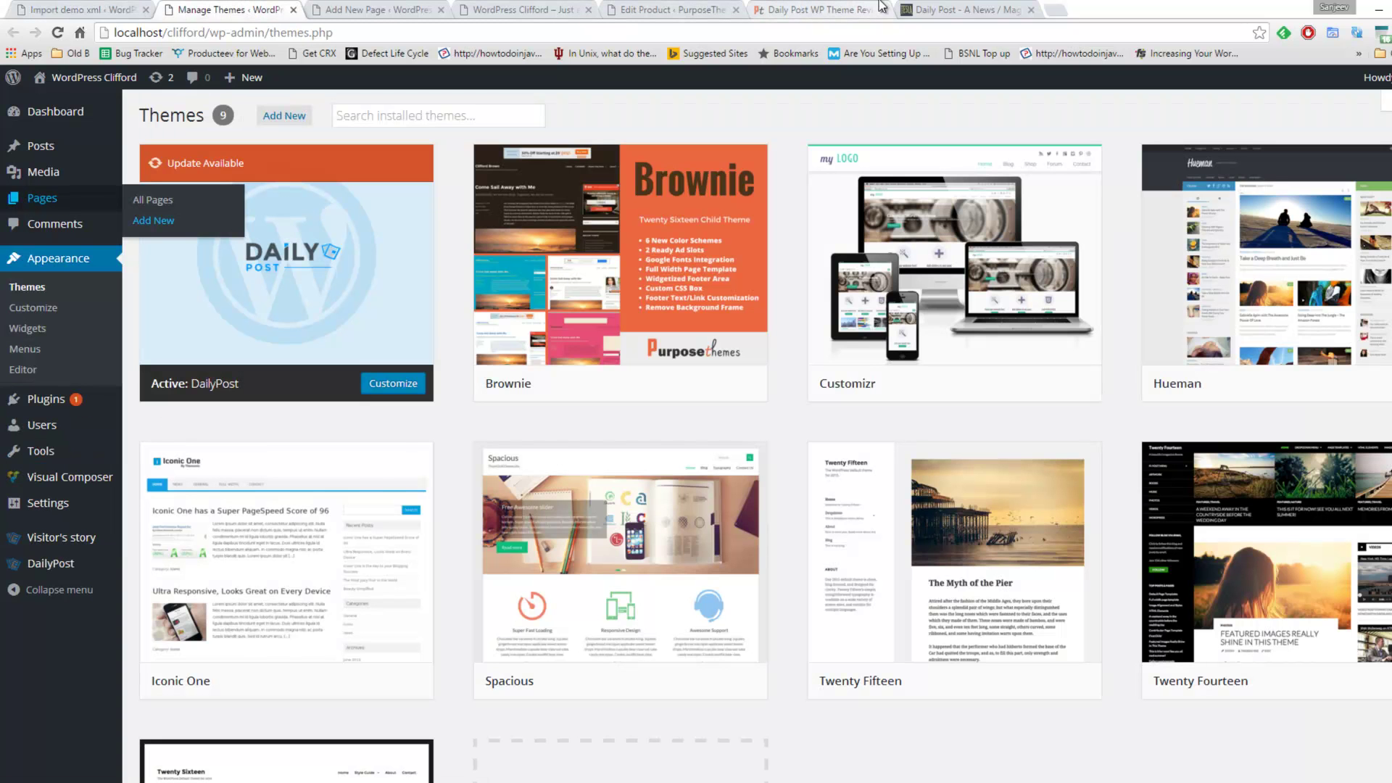
left_click(933, 7)
left_click(802, 9)
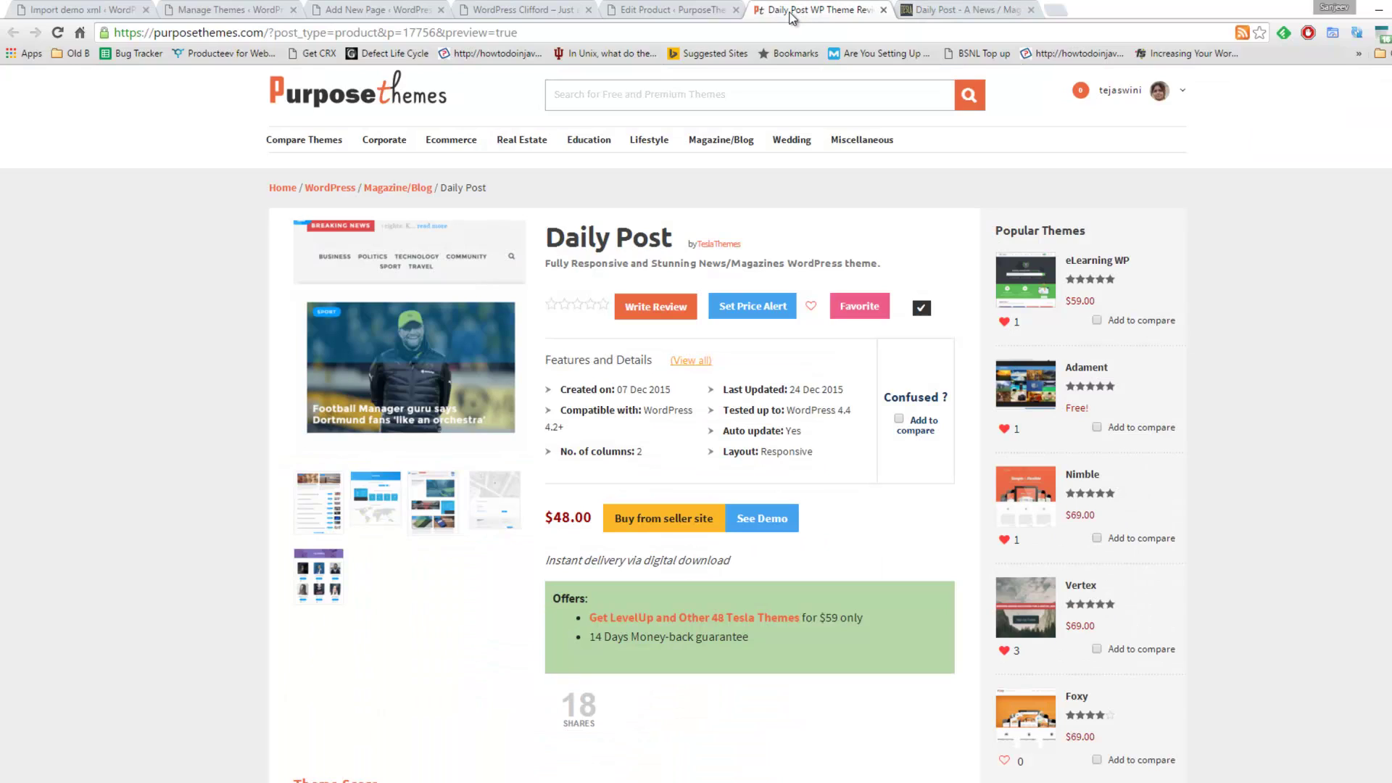